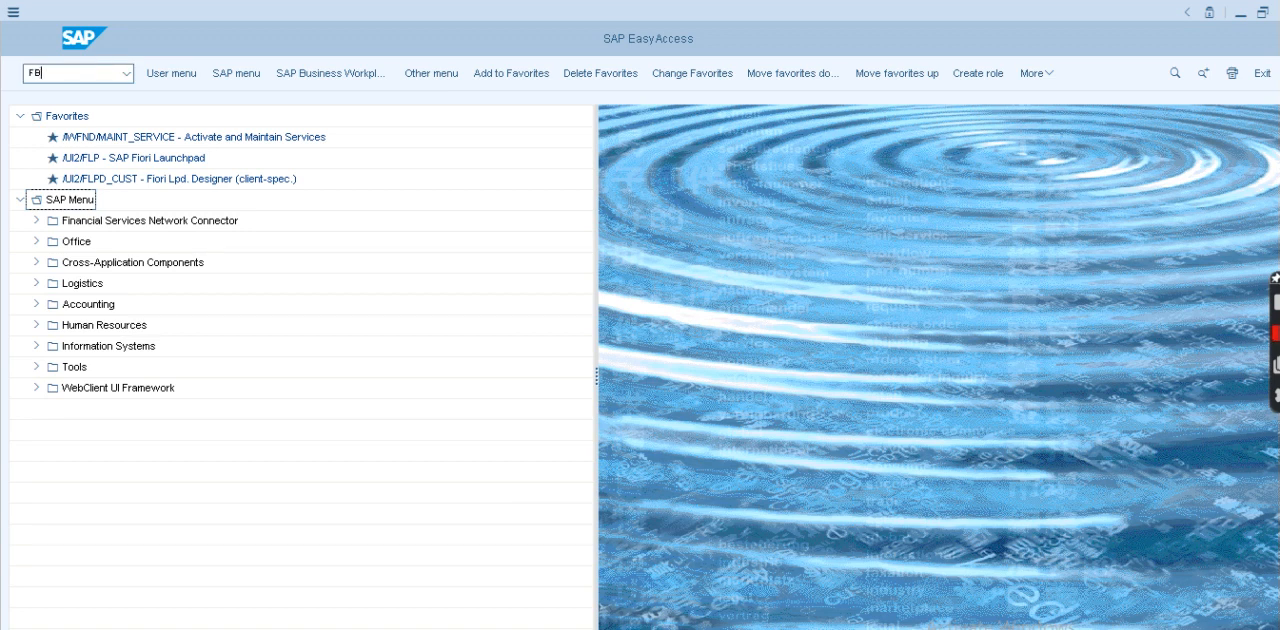
- Open vendor invoice entry for company code CHAN and enter the vendor number and invoice date 22.02.2021
key("Return")
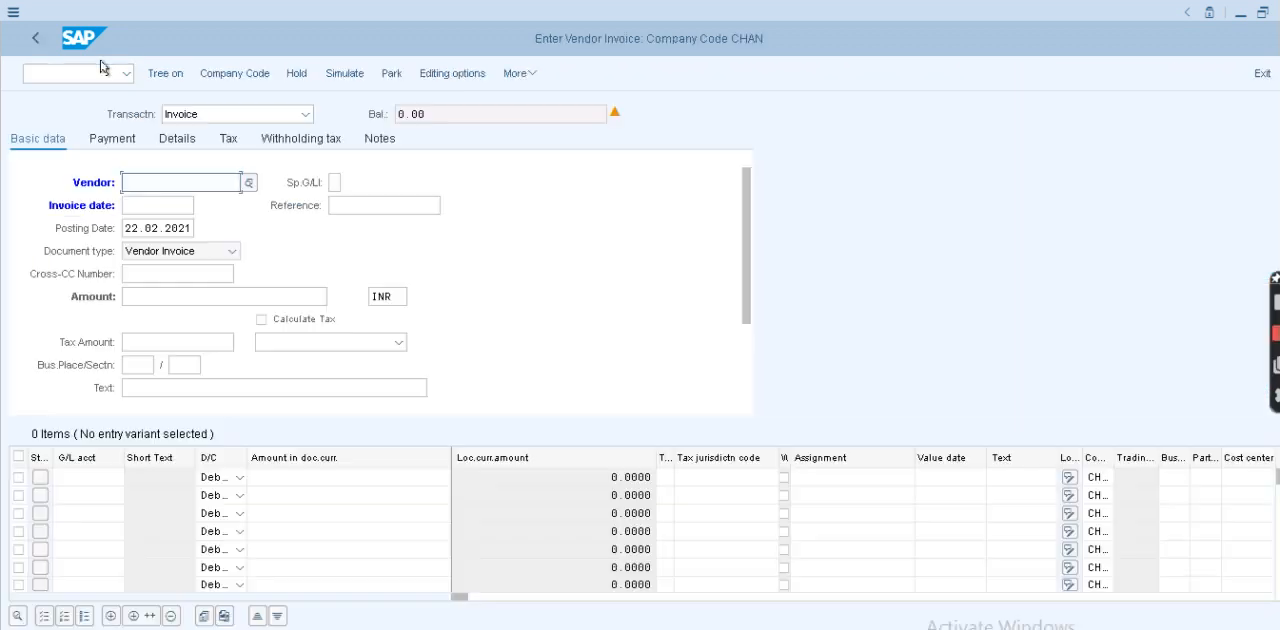
left_click(184, 185)
left_click(178, 200)
left_click(155, 210)
left_click(158, 229)
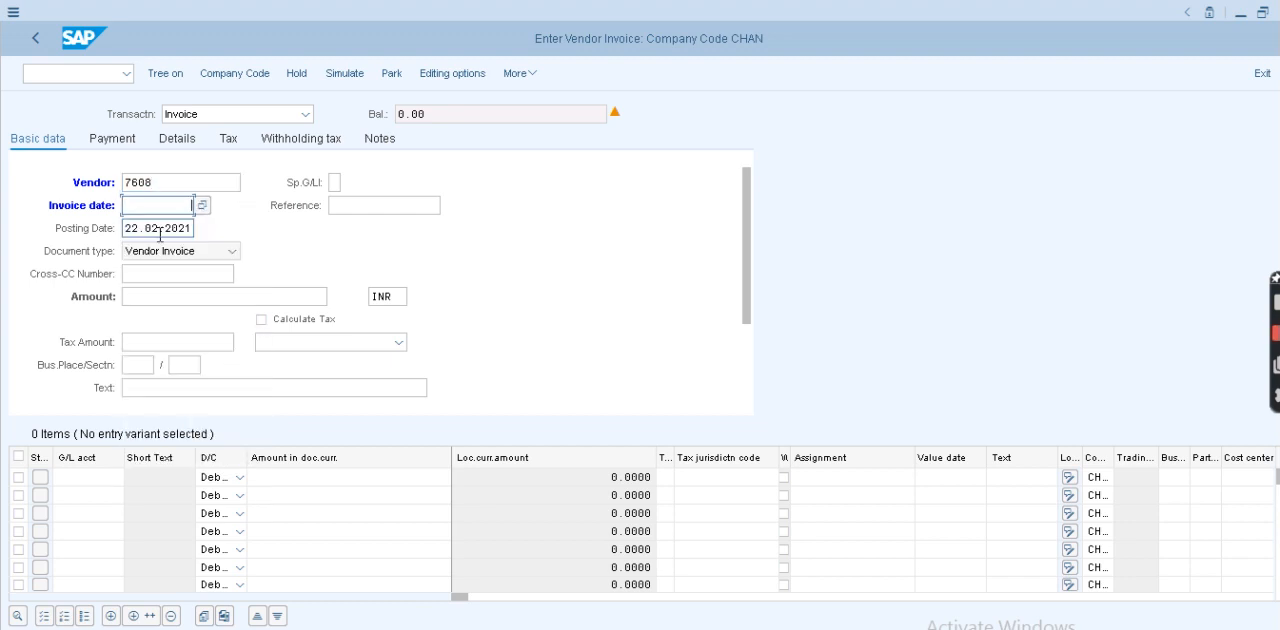
left_click(175, 298)
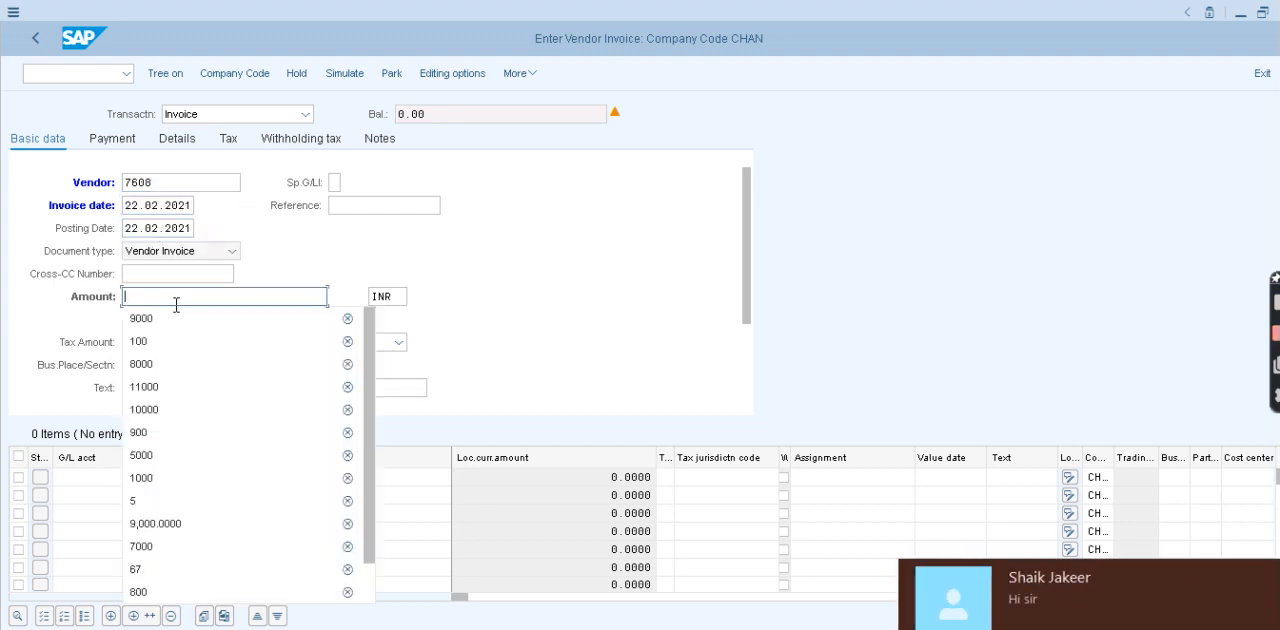
left_click(181, 340)
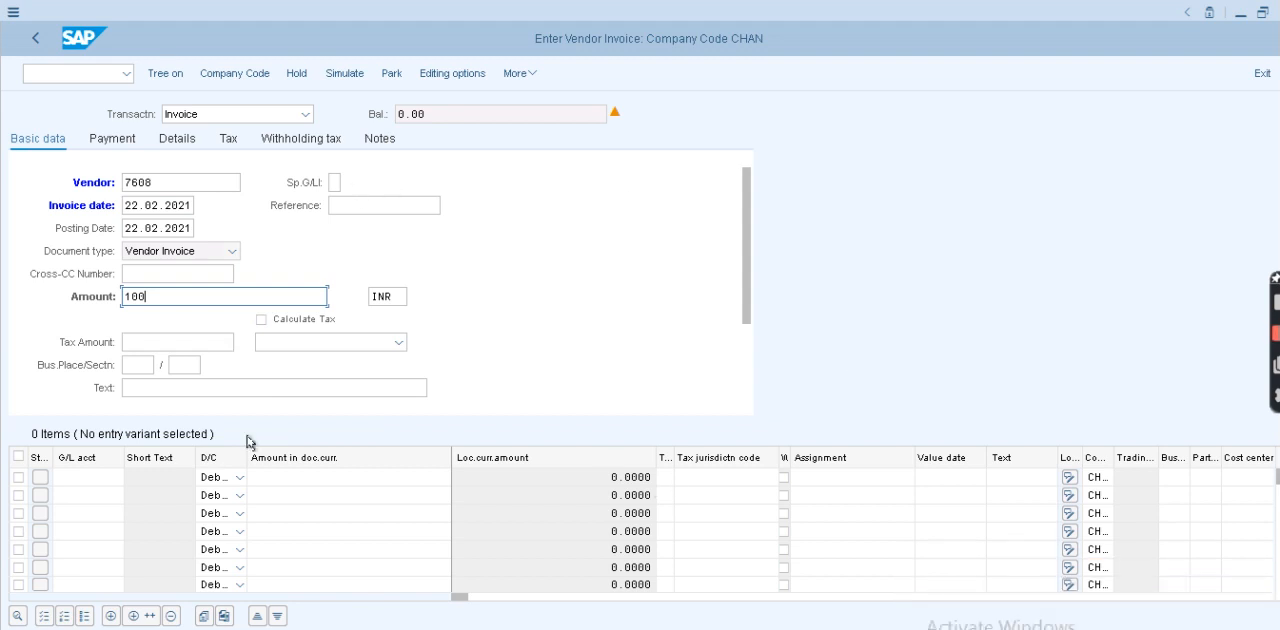
key("BackSpace")
key("BackSpace")
key("BackSpace")
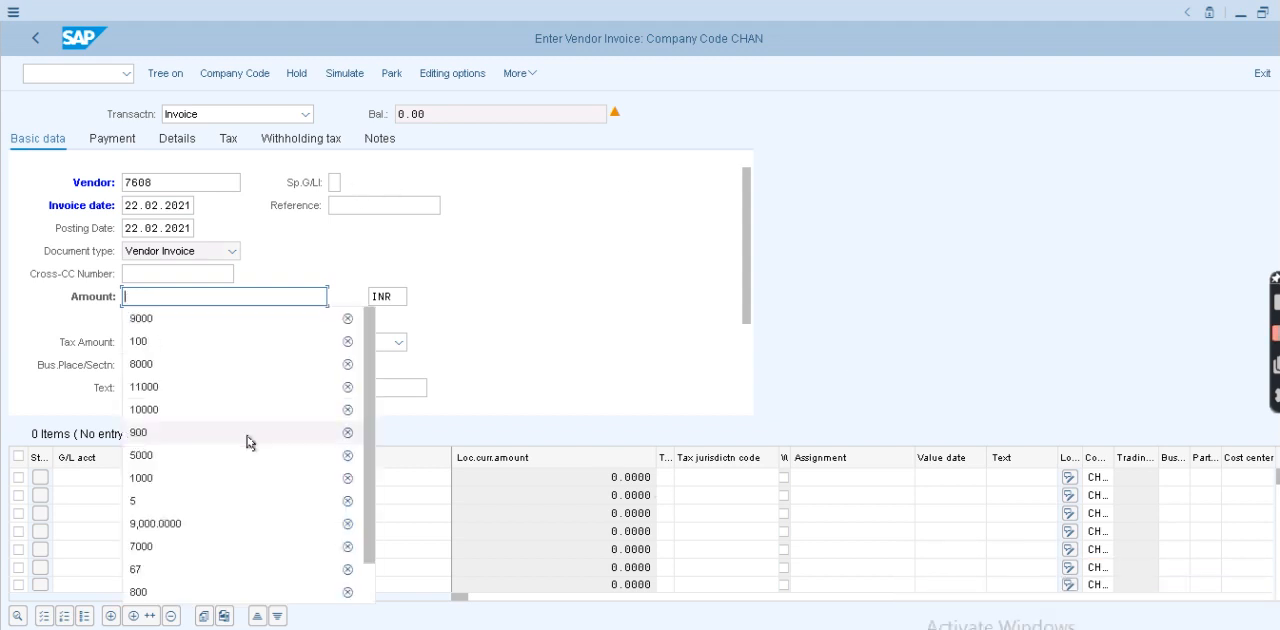
- Set the invoice amount to 9000 in currency USD and the header text to "Vendor invoice"
left_click(192, 317)
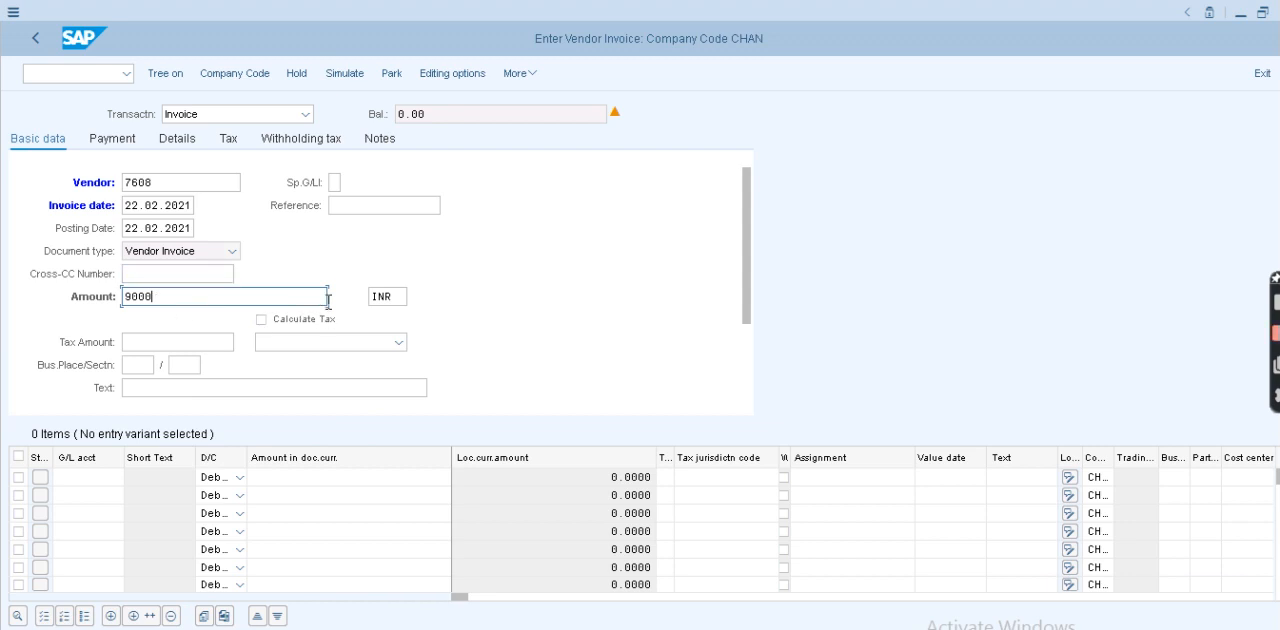
left_click(382, 302)
key("BackSpace")
type("USd")
key("Return")
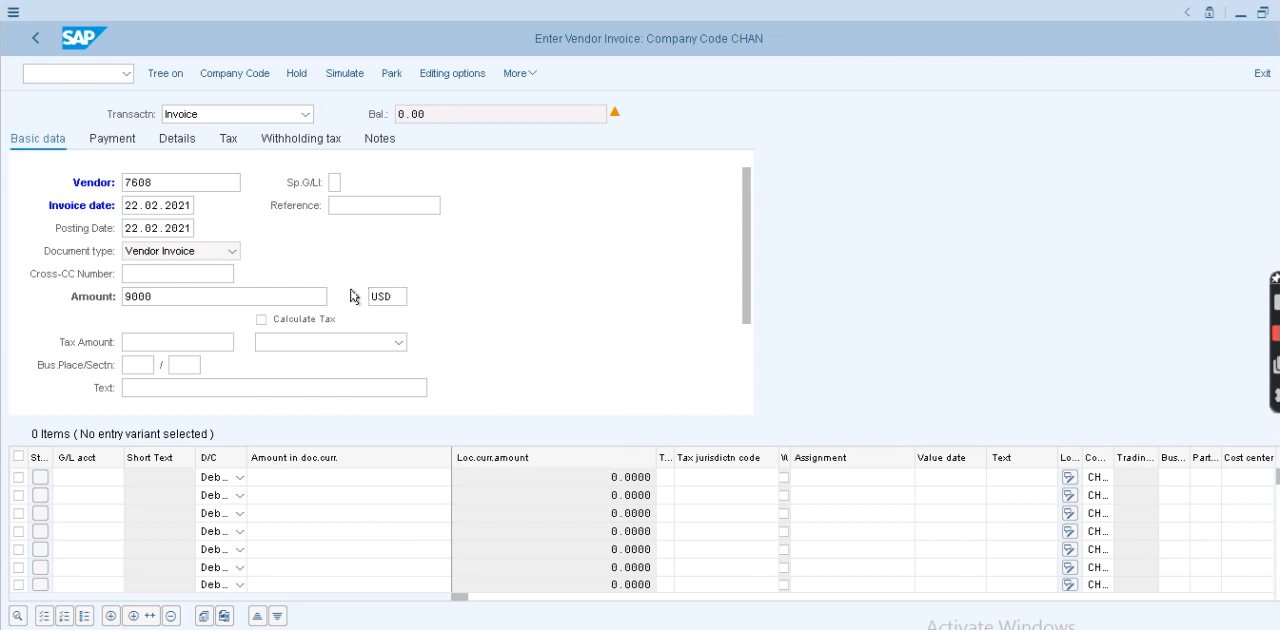
left_click(204, 390)
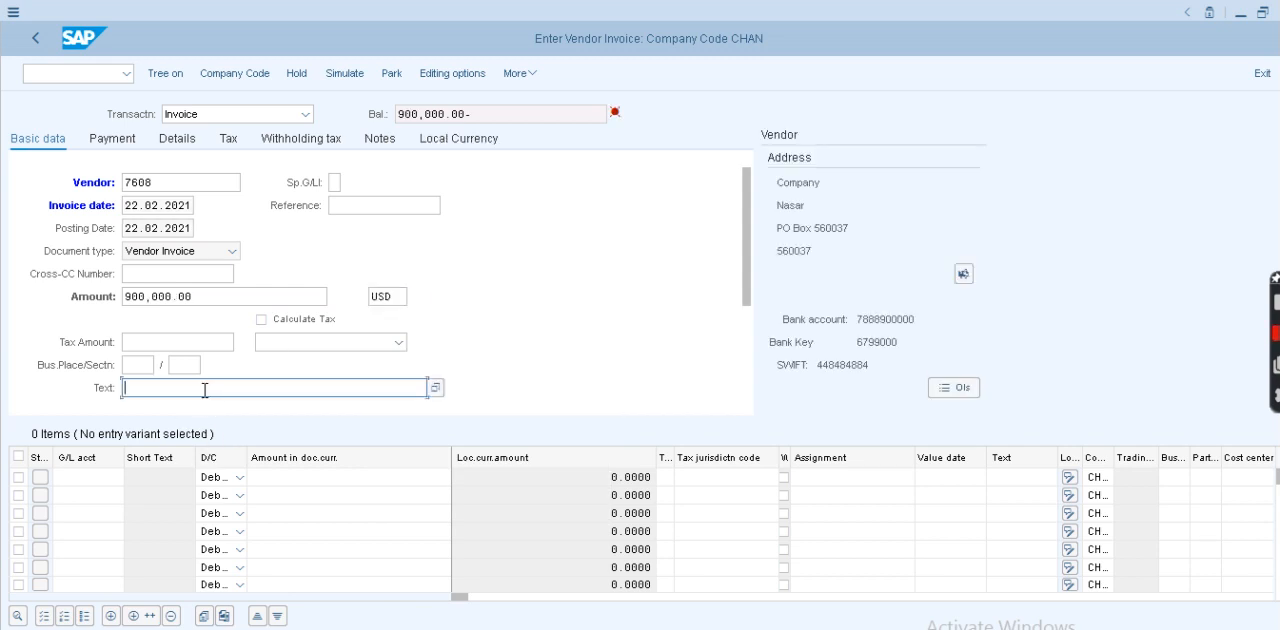
left_click(155, 406)
- Fill the first debit line item with G/L account 200101, amount * and text testteST0
left_click(70, 478)
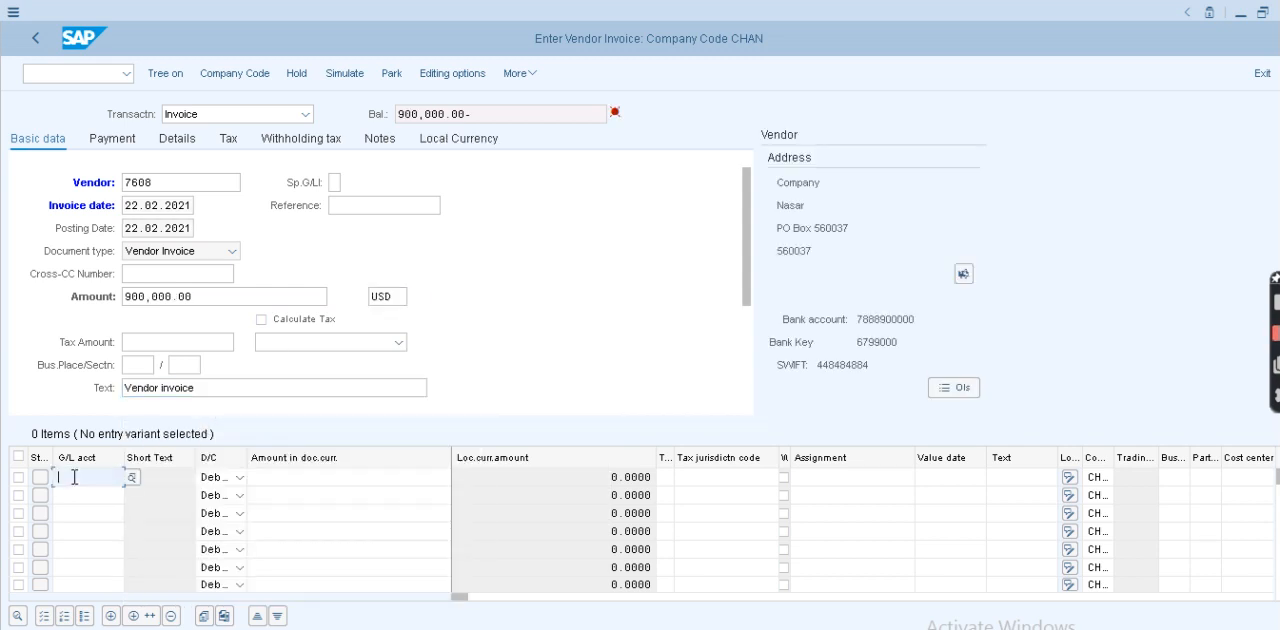
left_click(93, 273)
left_click(378, 482)
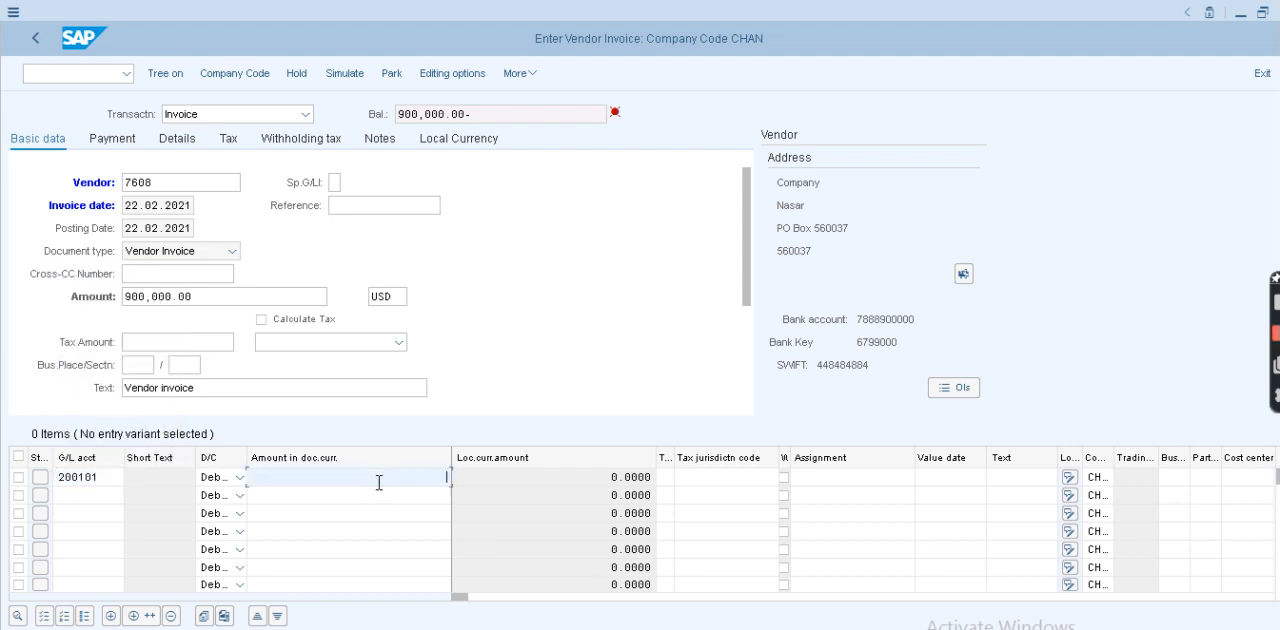
type("*")
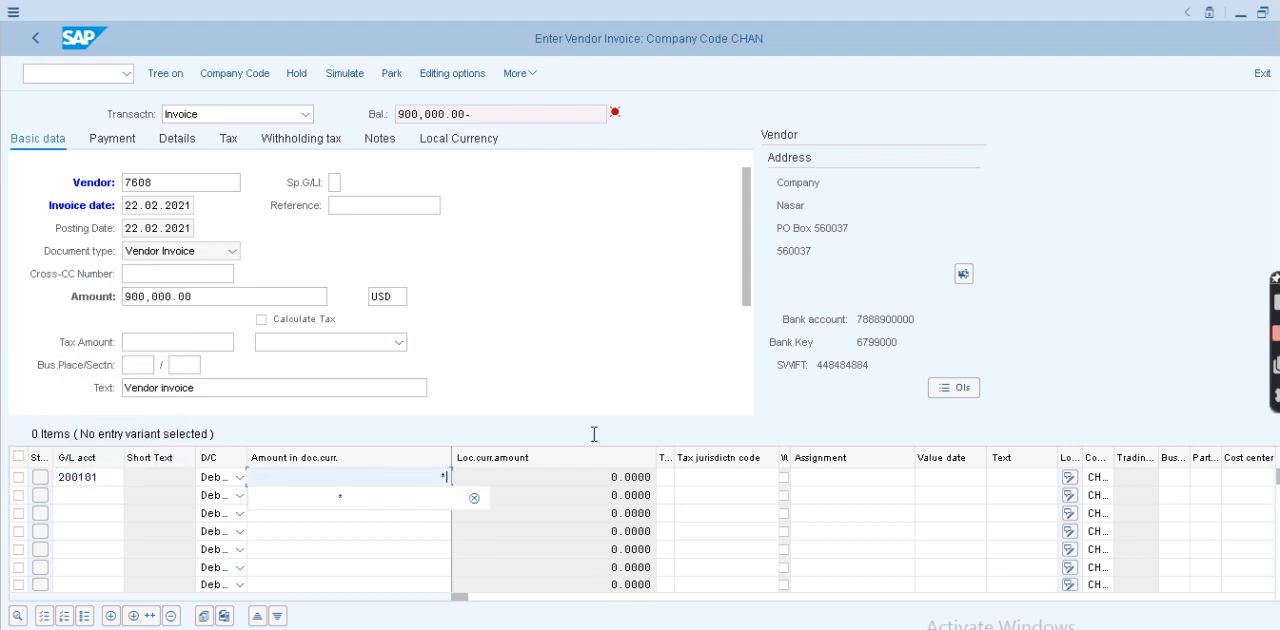
left_click(1007, 477)
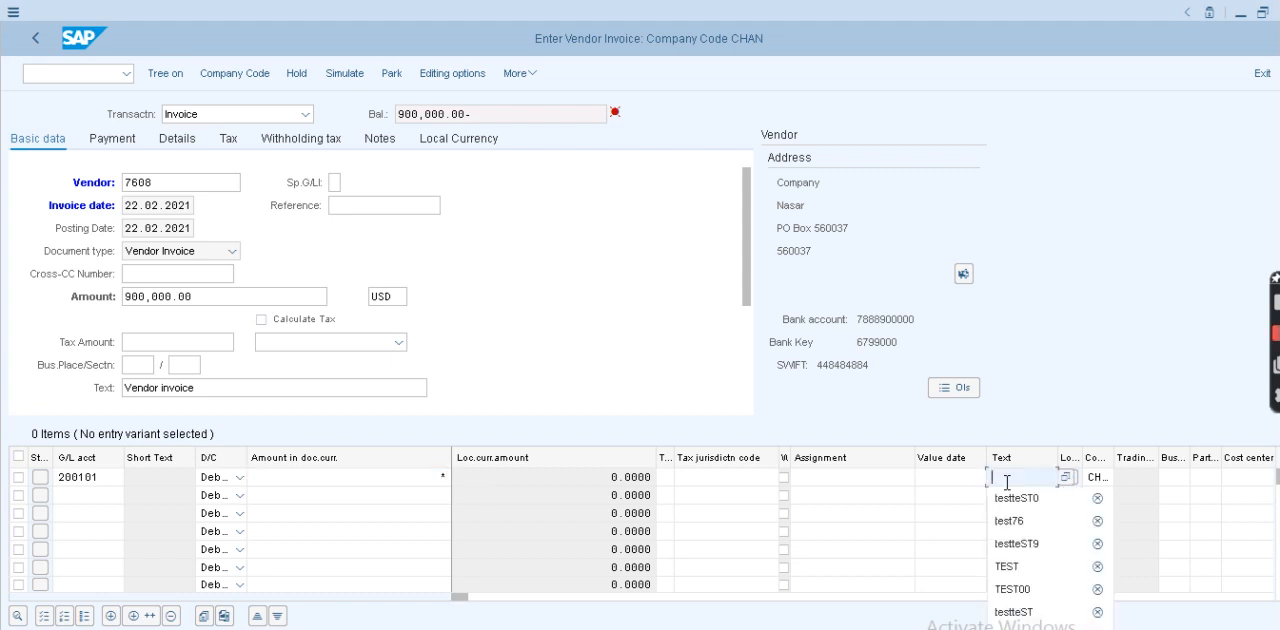
left_click(1012, 494)
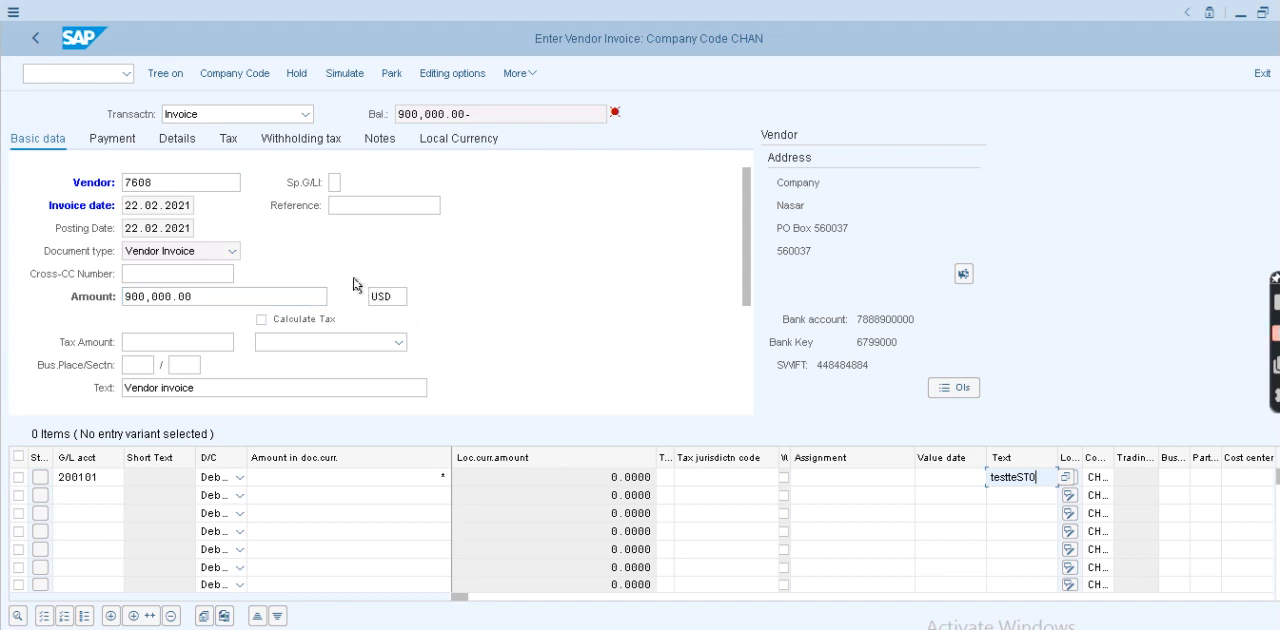
- Simulate the USD vendor invoice, check its document currency and post it
left_click(395, 297)
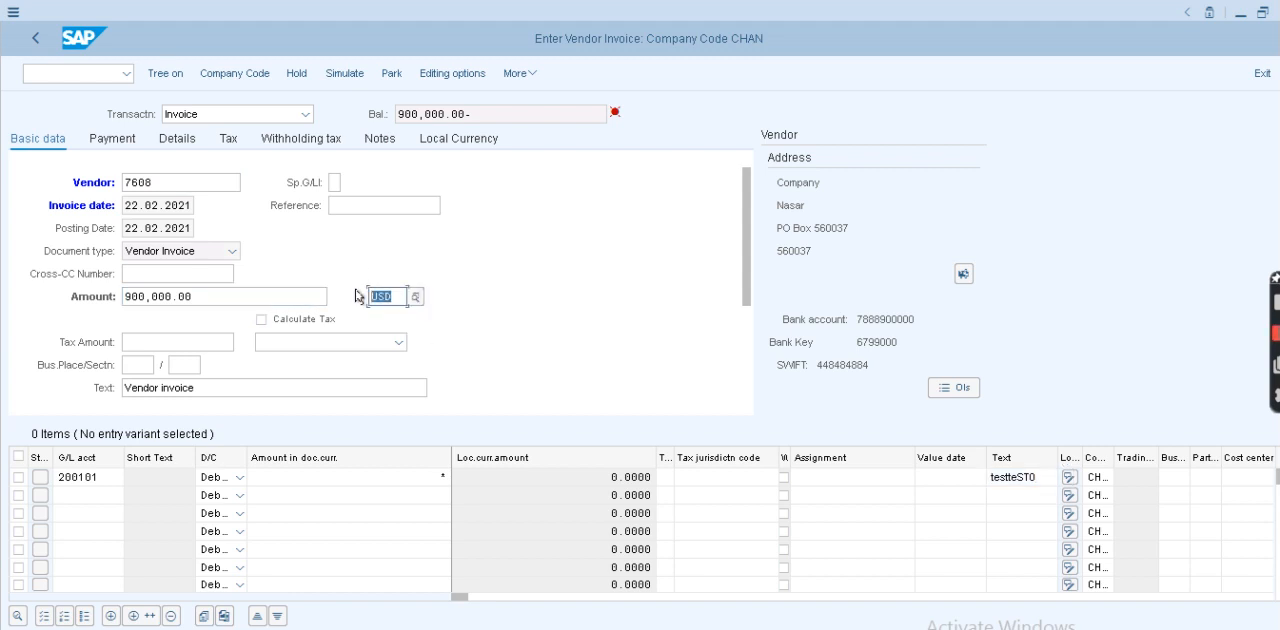
left_click(345, 75)
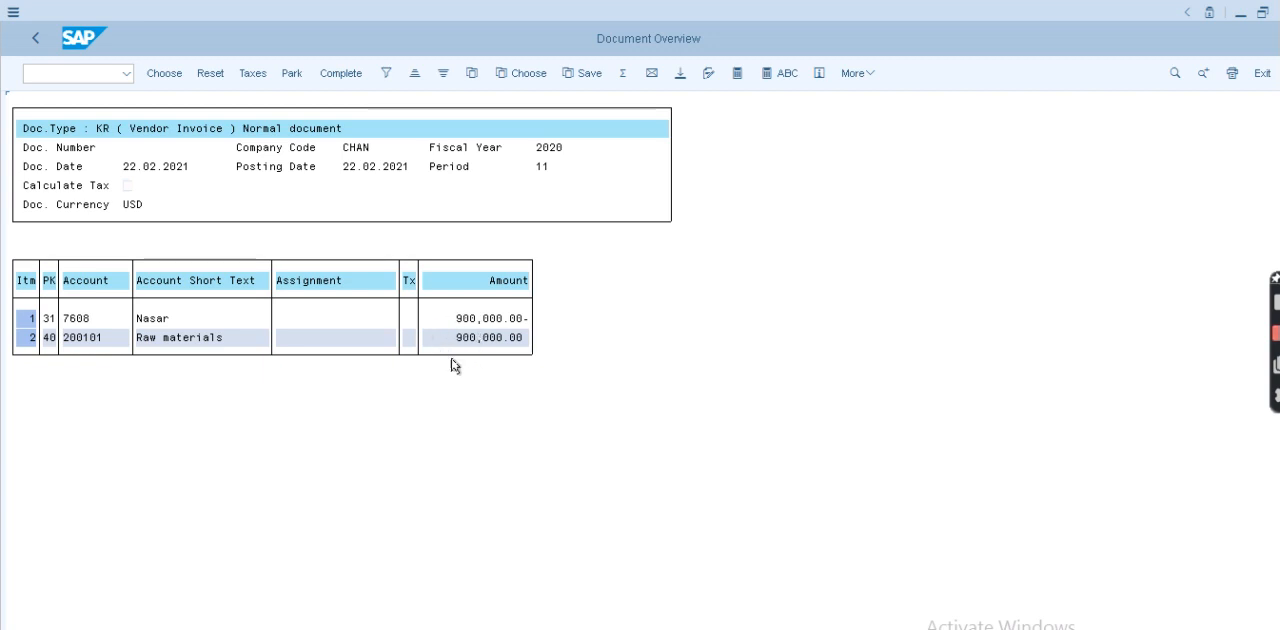
left_click(123, 204)
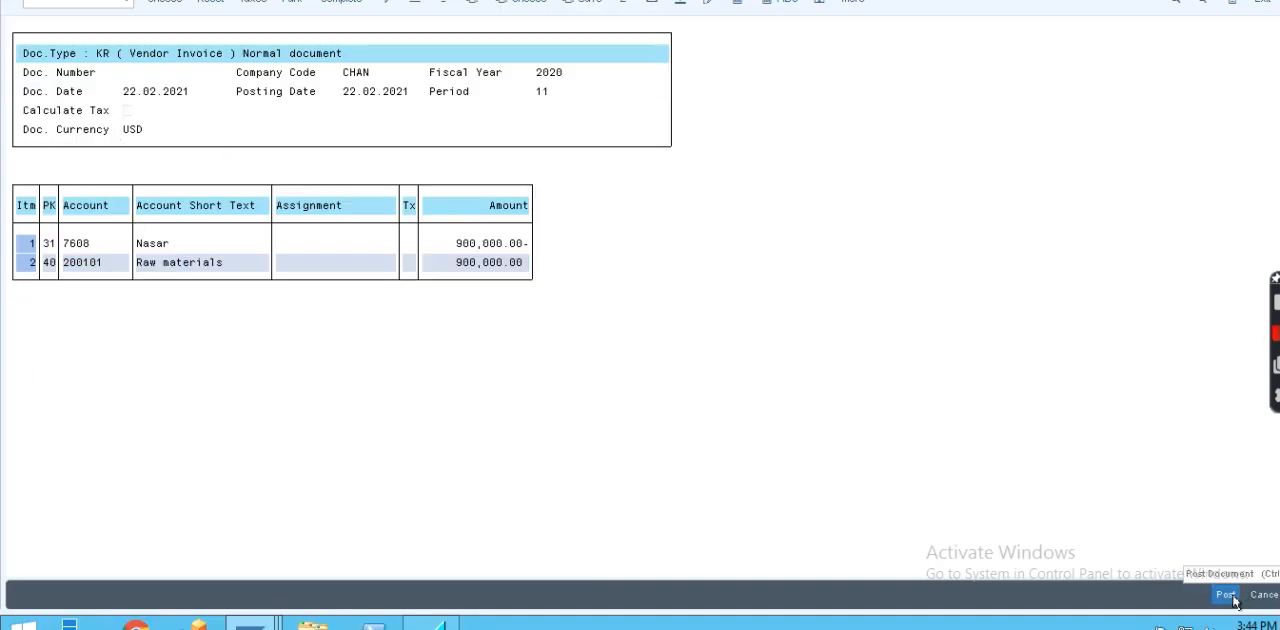
left_click(1227, 595)
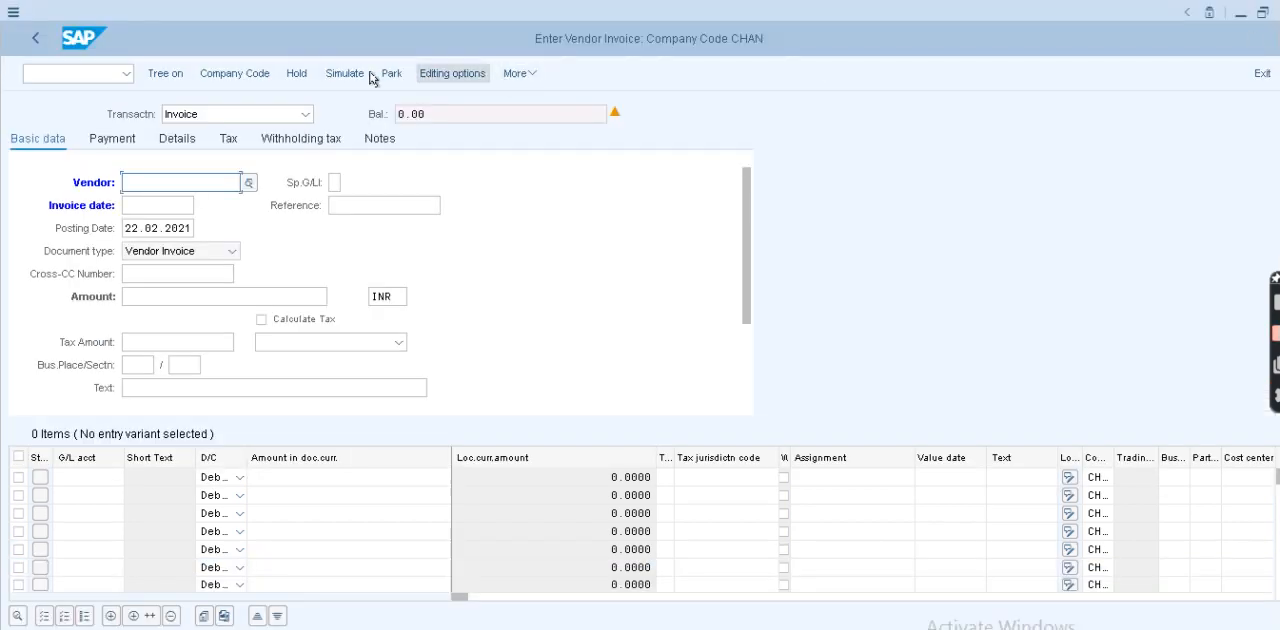
- Use Post with Reference to post a copy of the last posted USD invoice in company code CHAN
left_click(533, 74)
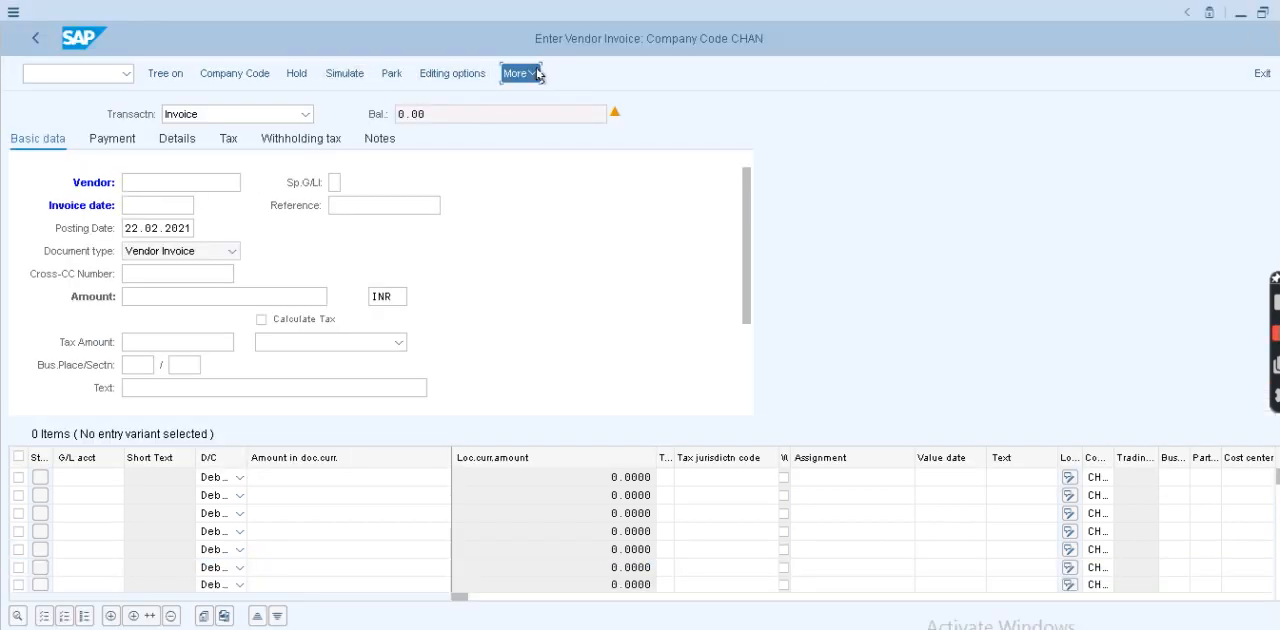
mouse_move(596, 140)
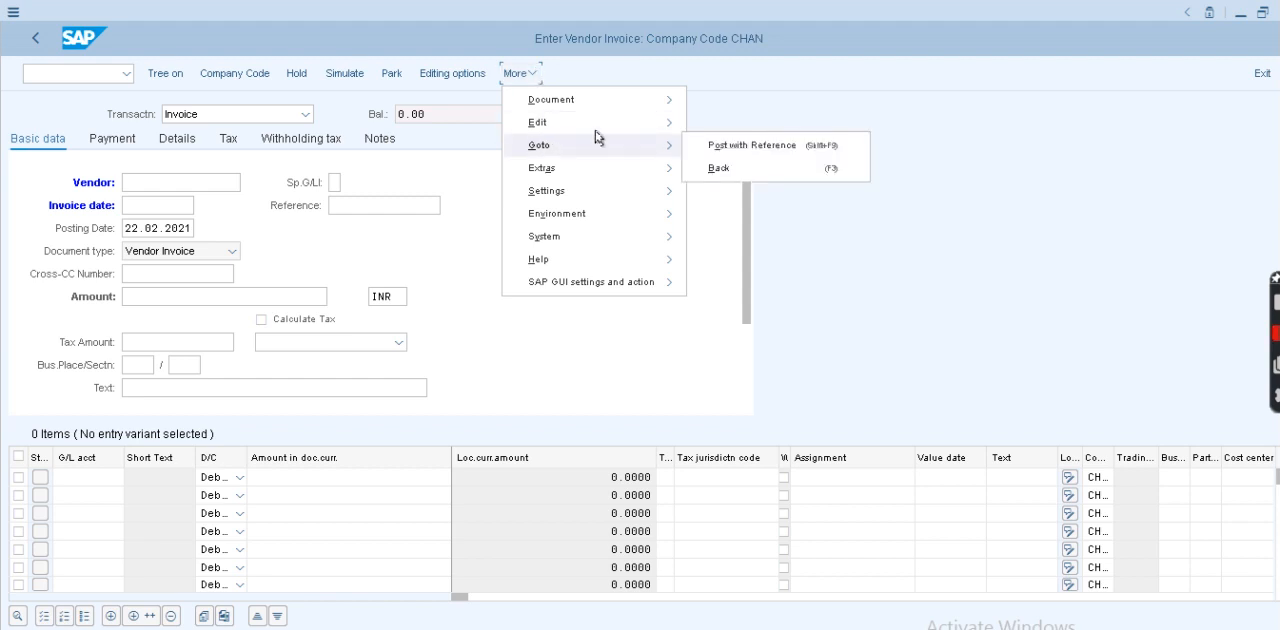
left_click(757, 149)
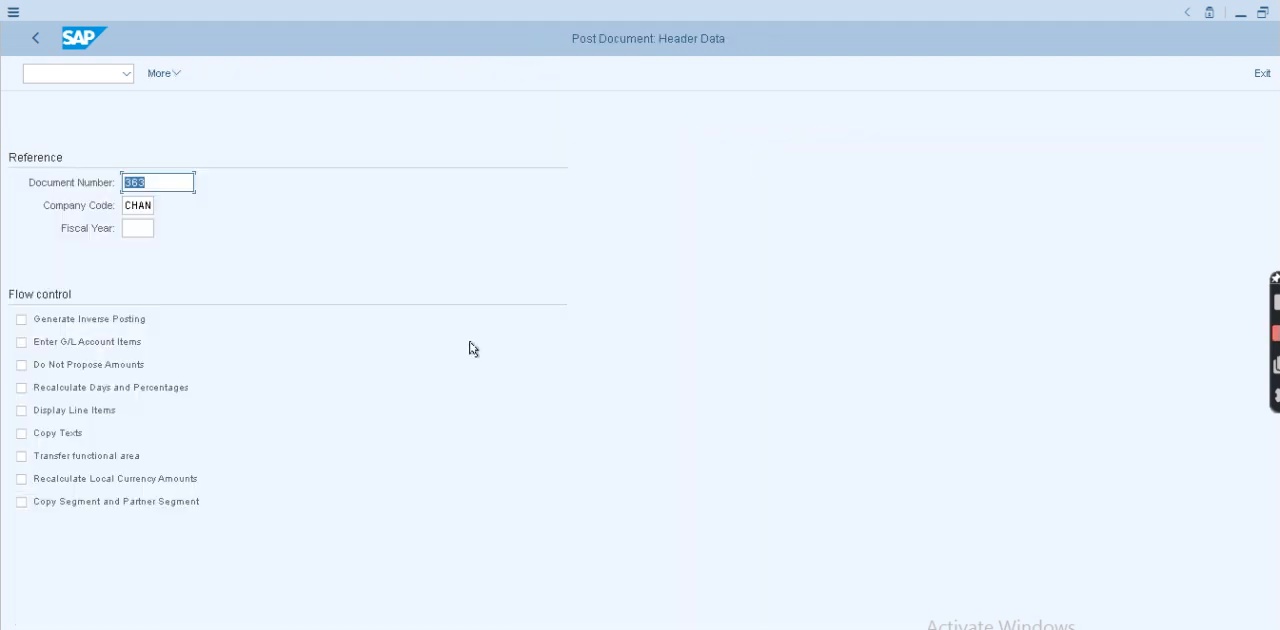
key("Return")
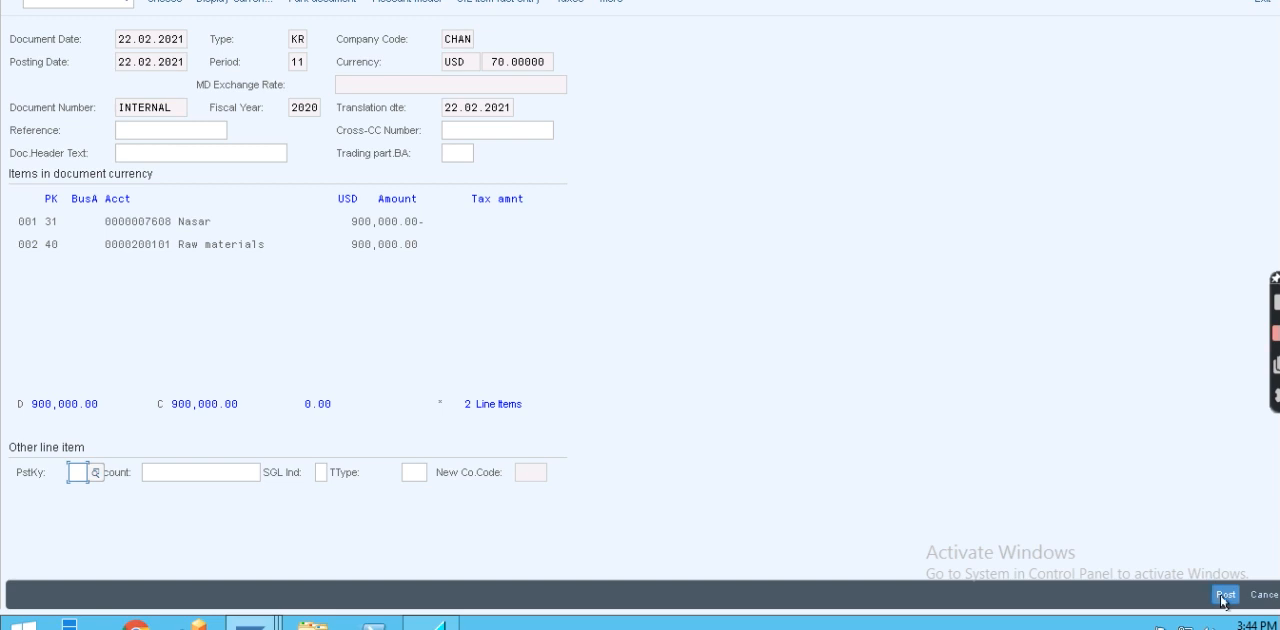
left_click(1222, 596)
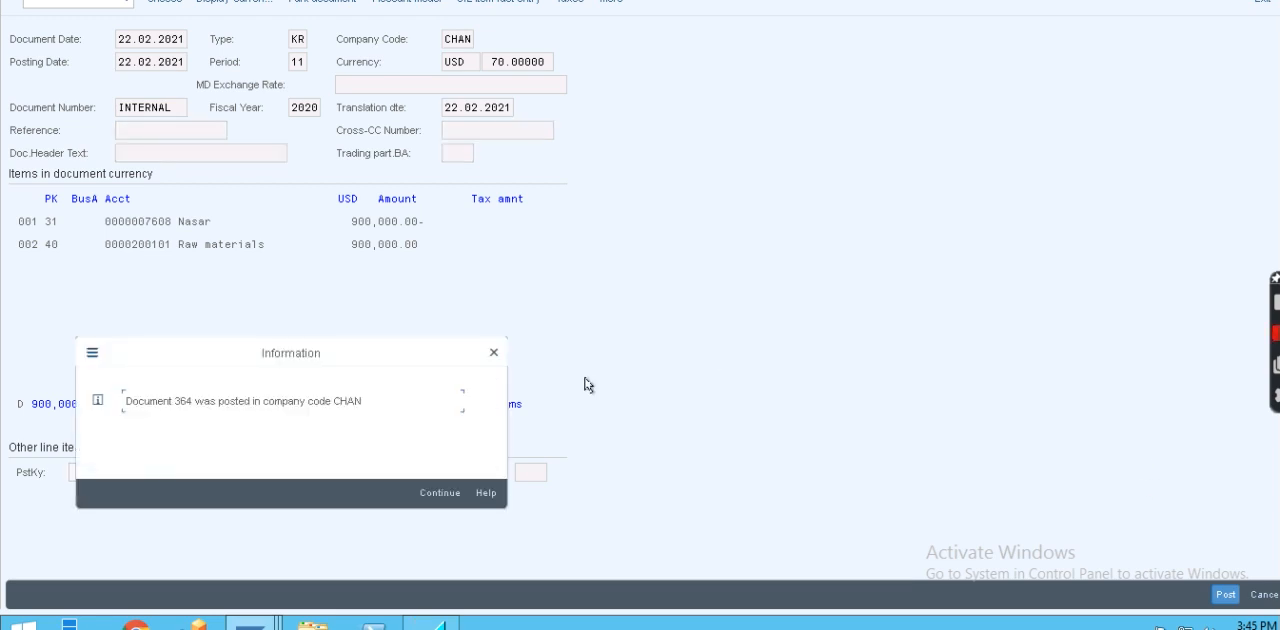
left_click(443, 492)
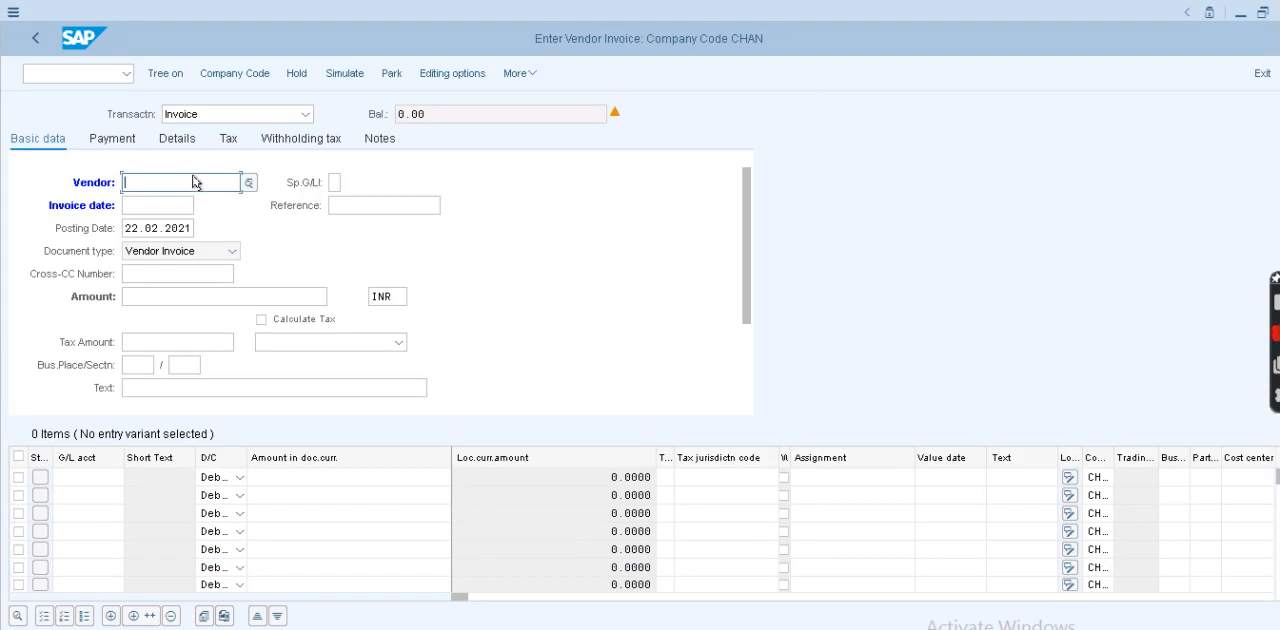
- On a new vendor invoice, enter the vendor number, invoice date 22.02.2021 and reference yy
left_click(197, 180)
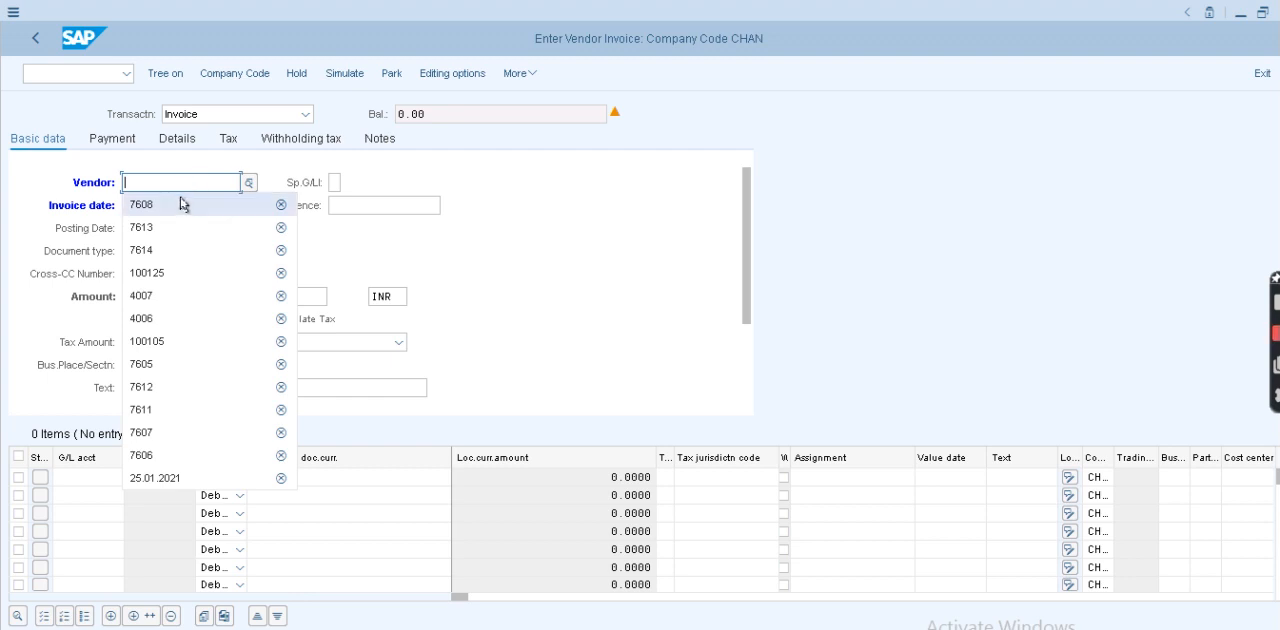
left_click(183, 204)
left_click(158, 212)
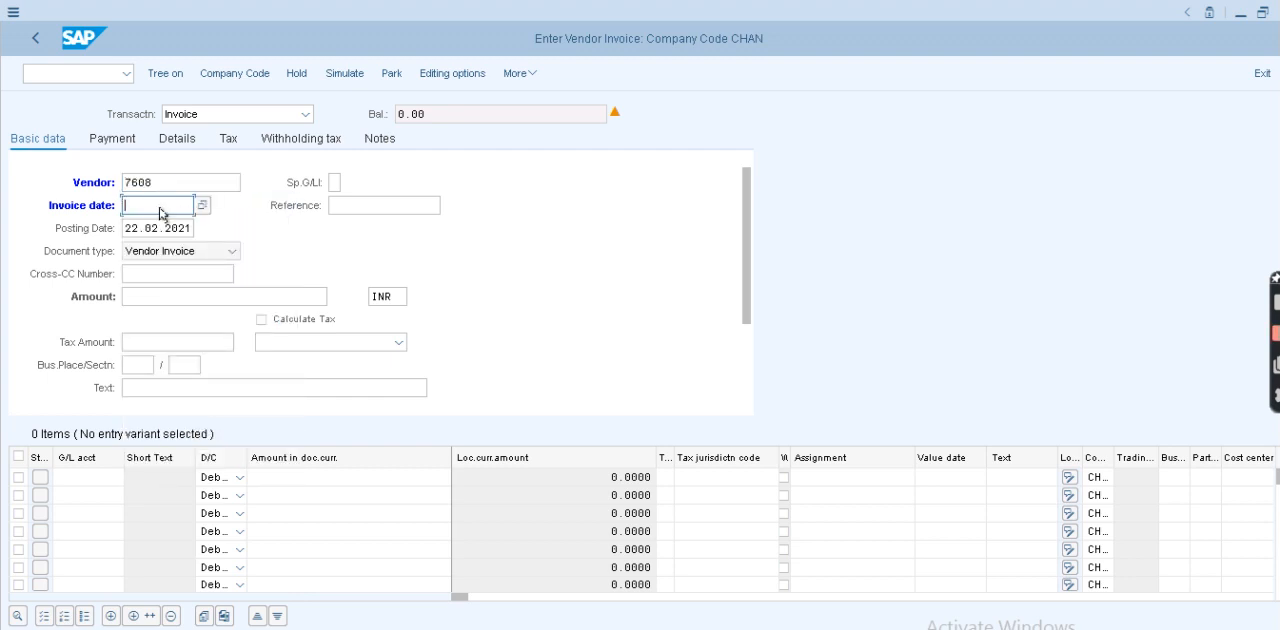
left_click(164, 210)
left_click(162, 227)
left_click(340, 209)
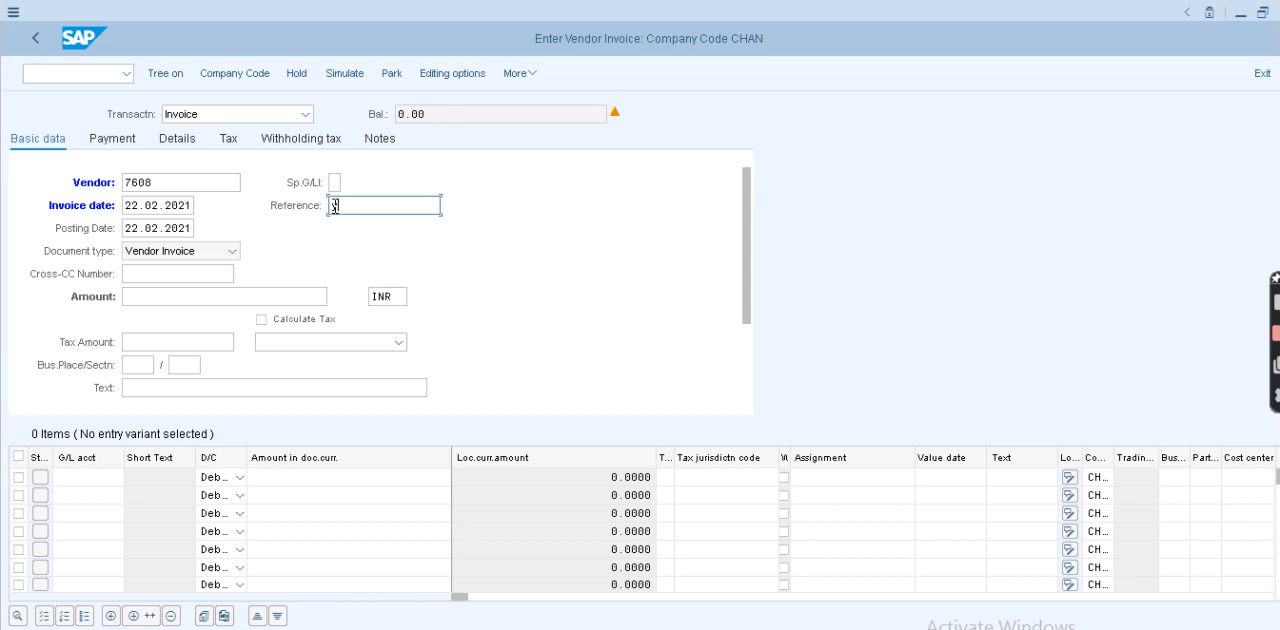
type("yy")
- Set the invoice amount to 8000 INR and the header text to "Vendor invoice"
left_click(219, 293)
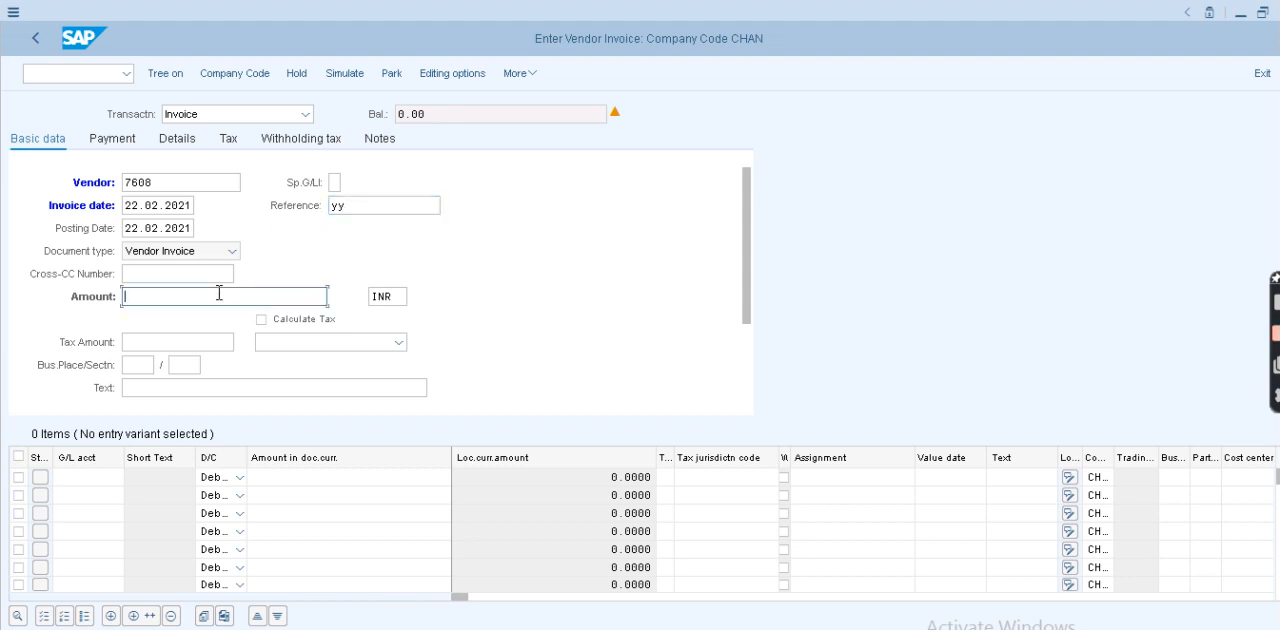
type("8000")
left_click(230, 390)
left_click(230, 390)
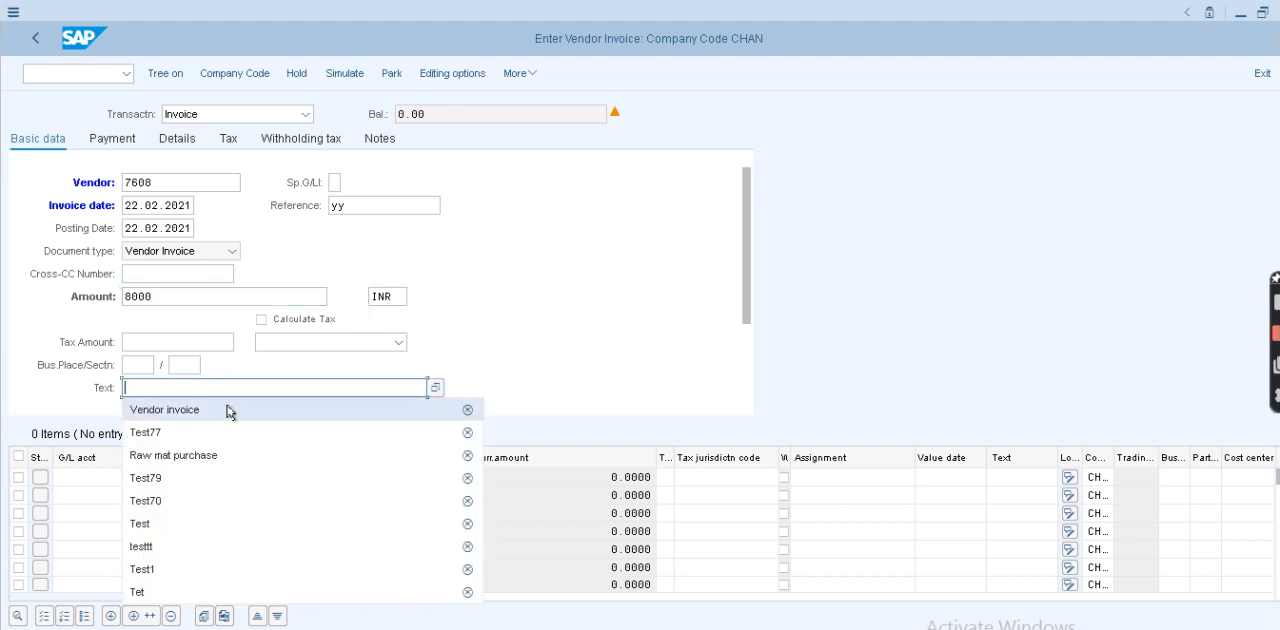
left_click(309, 408)
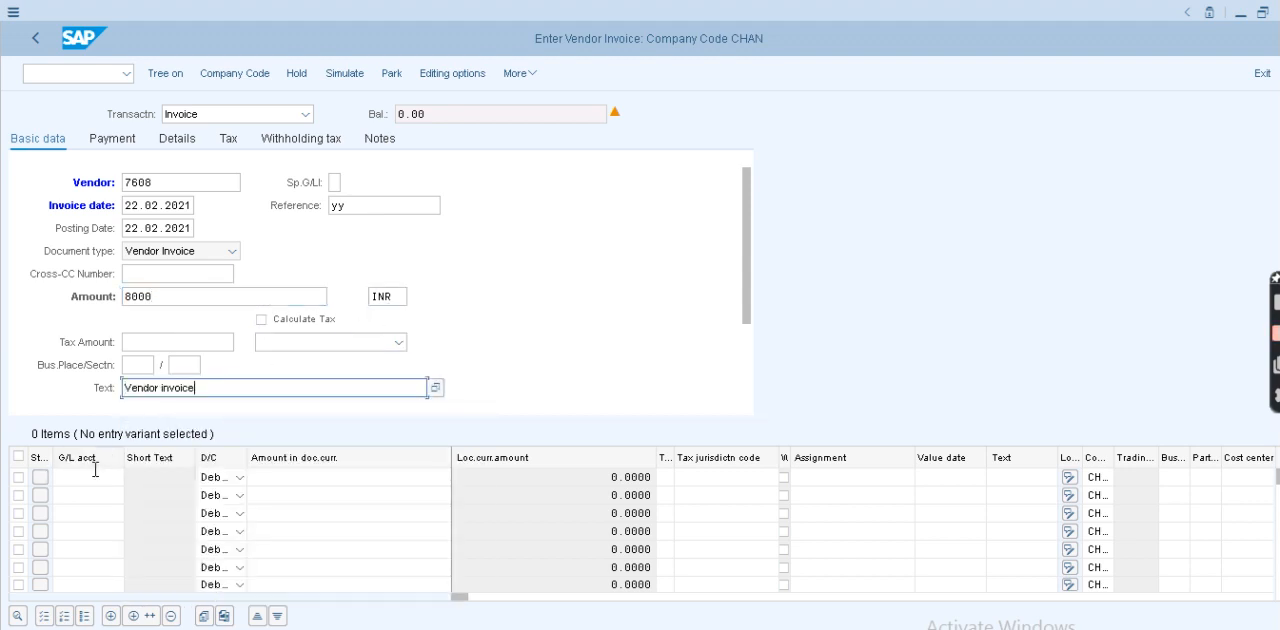
- Complete the INR invoice's first debit line with G/L account 200101, amount * and text testteST0
left_click(94, 474)
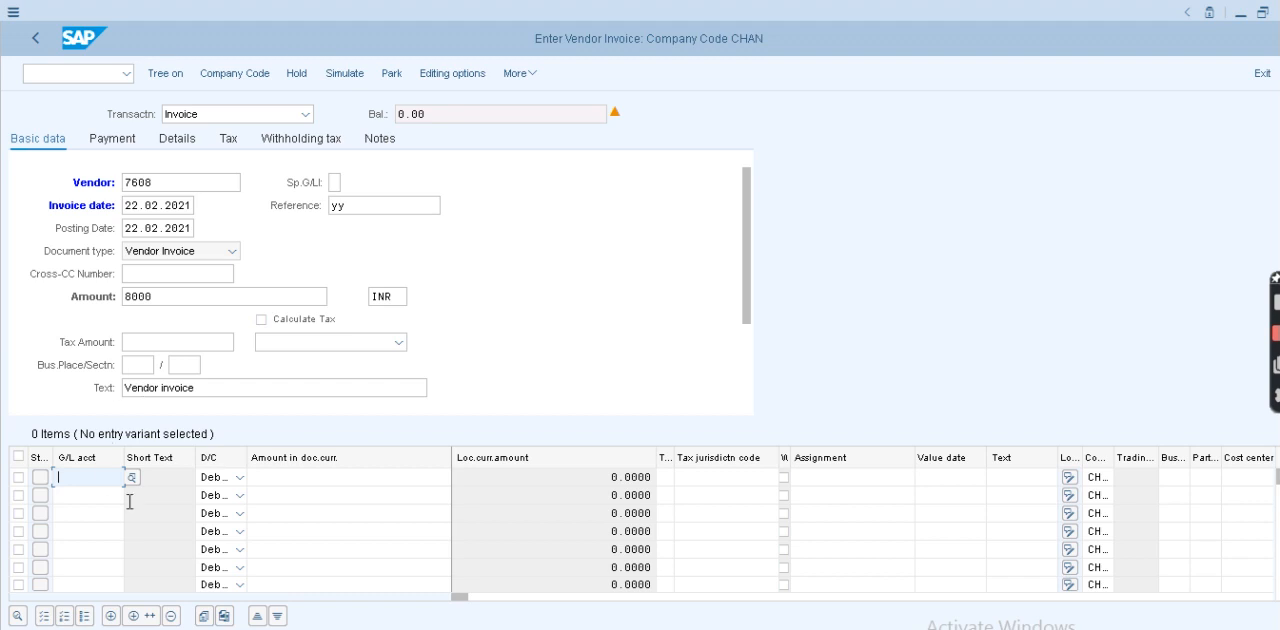
key("BackSpace")
left_click(108, 276)
left_click(359, 483)
type("*")
left_click(1012, 480)
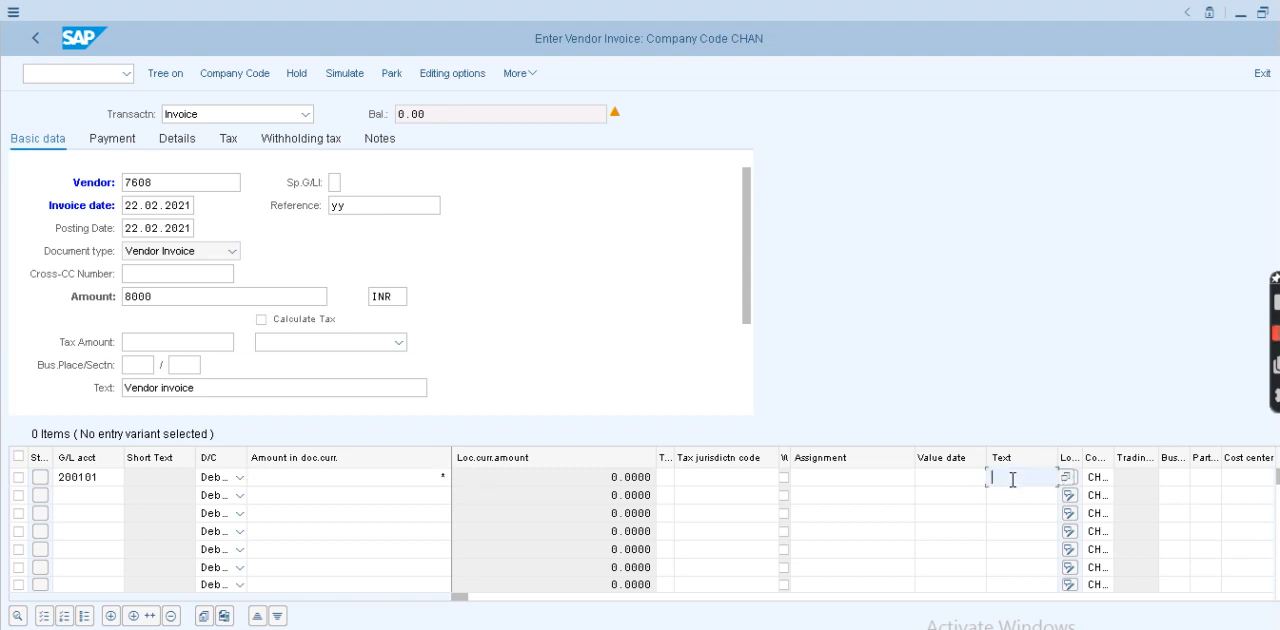
key("BackSpace")
left_click(1060, 504)
- Simulate the INR vendor invoice and post it
left_click(346, 74)
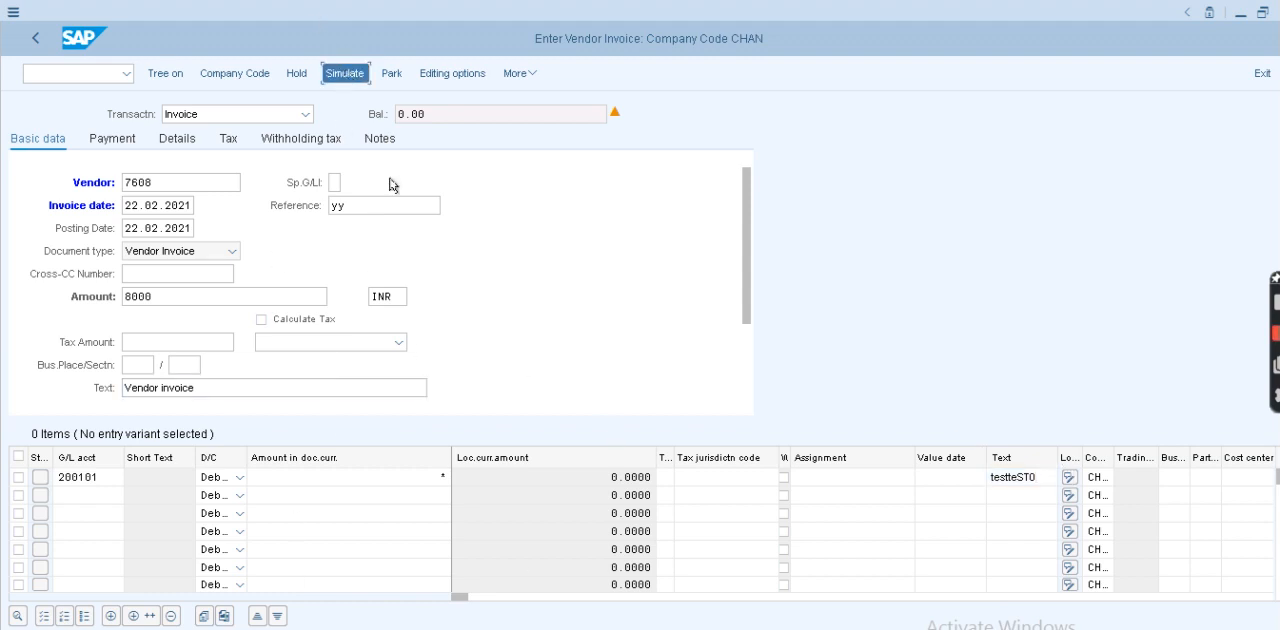
left_click(348, 71)
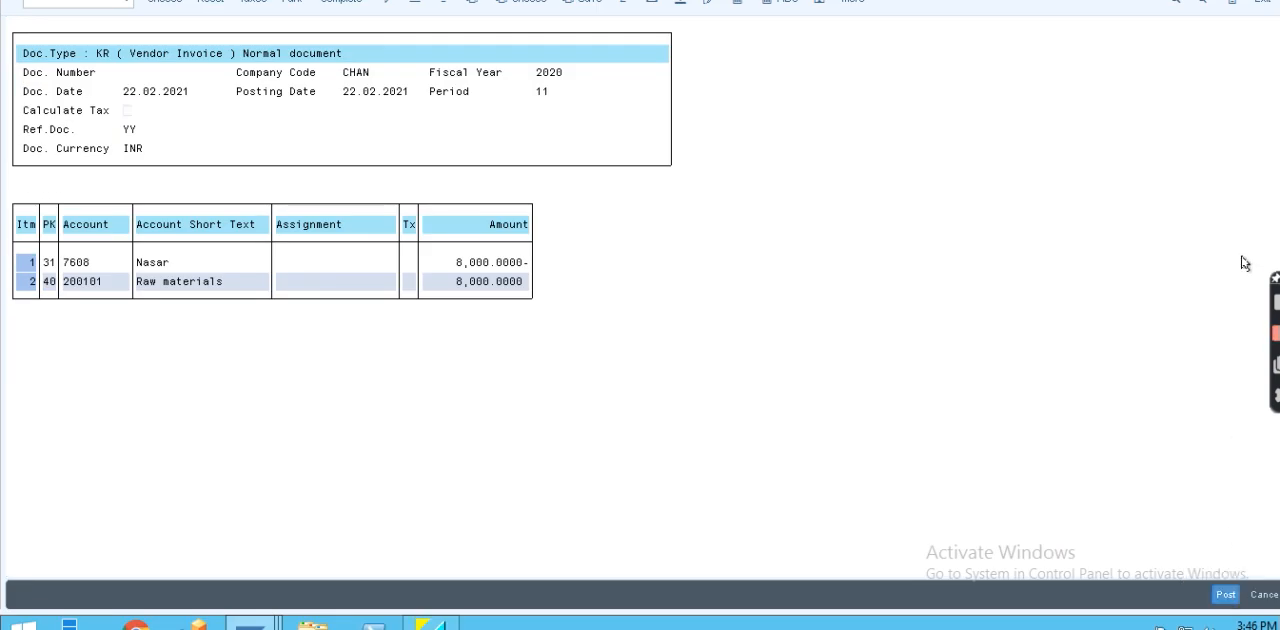
key("ctrl+s")
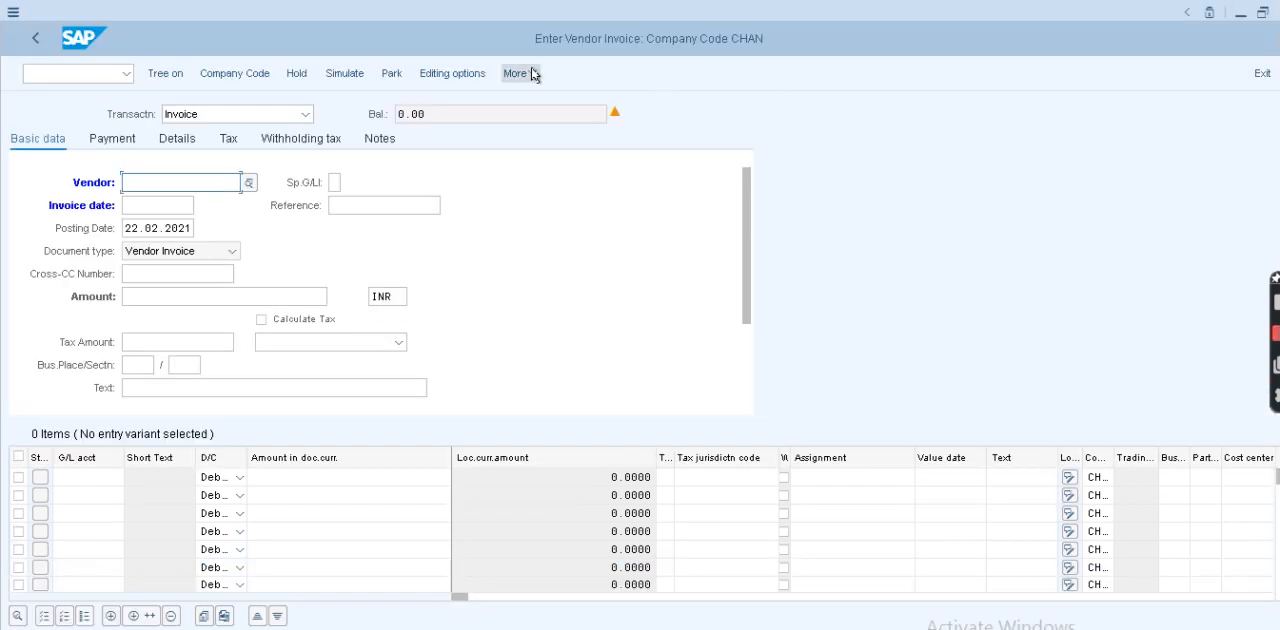
- Post another INR vendor invoice using Post with Reference, taking document 365 of company code CHAN as the reference
left_click(520, 74)
mouse_move(566, 150)
left_click(733, 148)
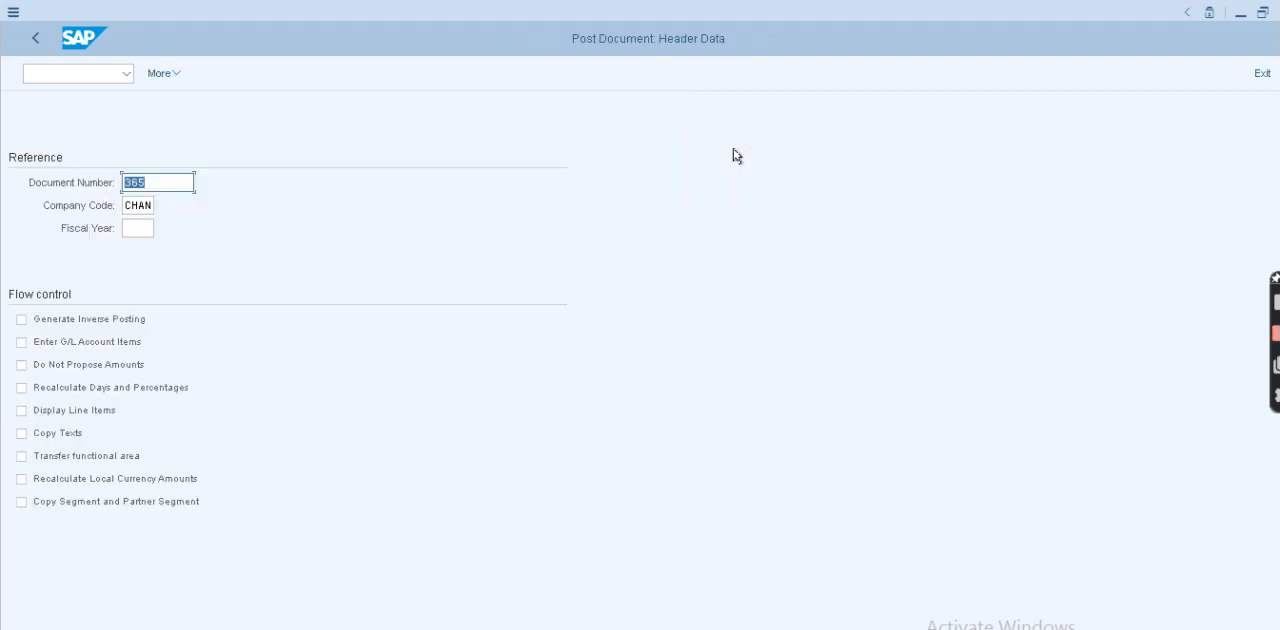
key("Return")
key("Return")
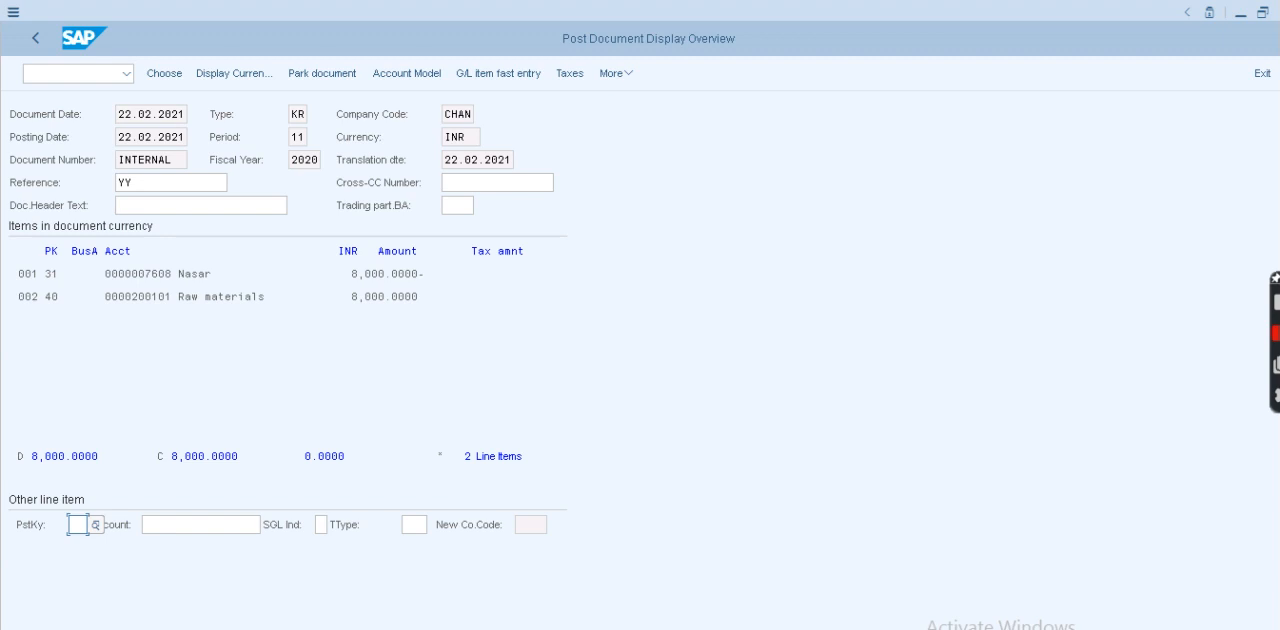
left_click(1224, 593)
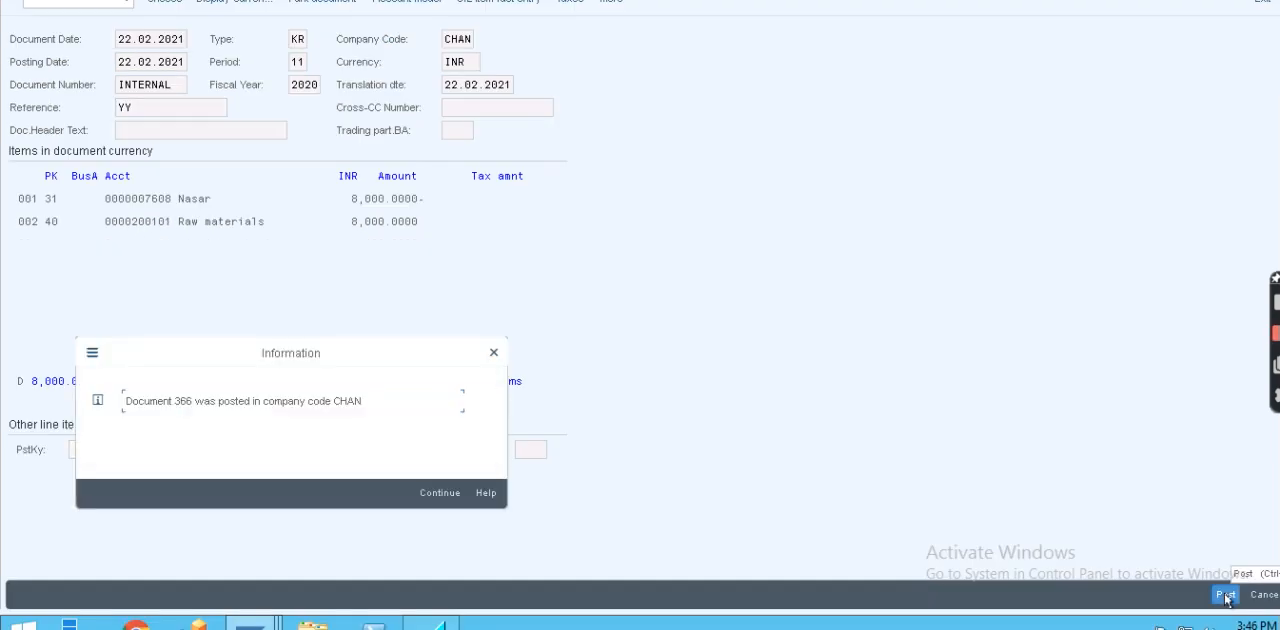
left_click(437, 494)
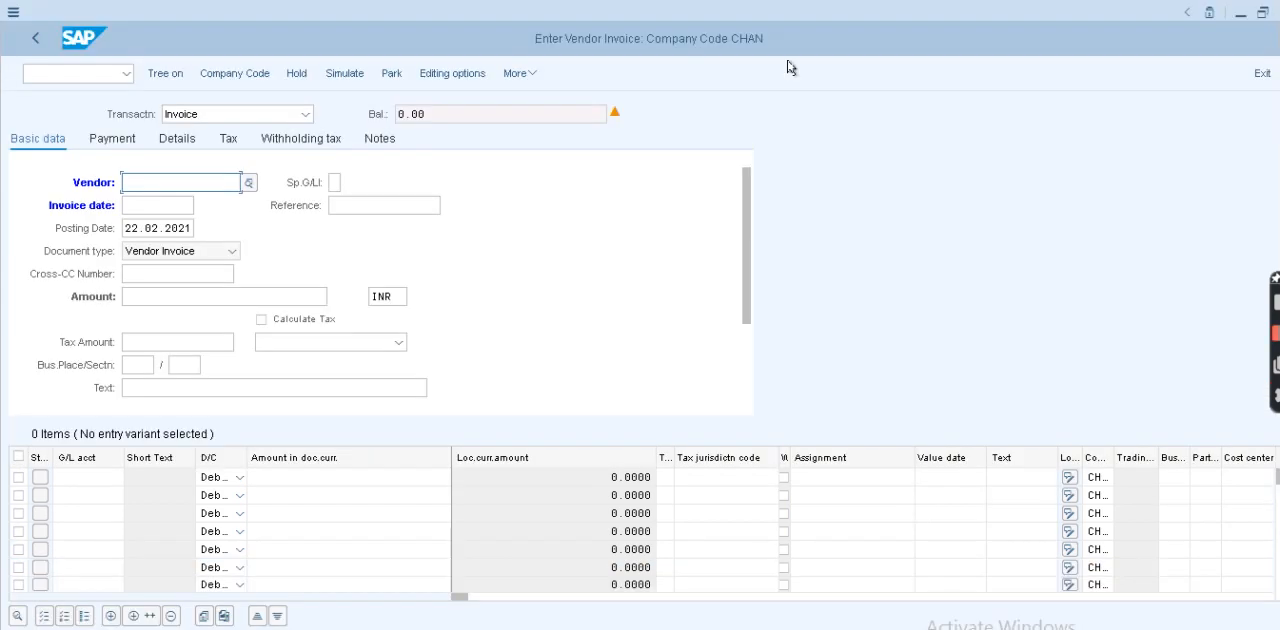
- Run the vendor line item display FBL1N to list the vendor's open items in company code CHAN at 22.02.2021
left_click(85, 72)
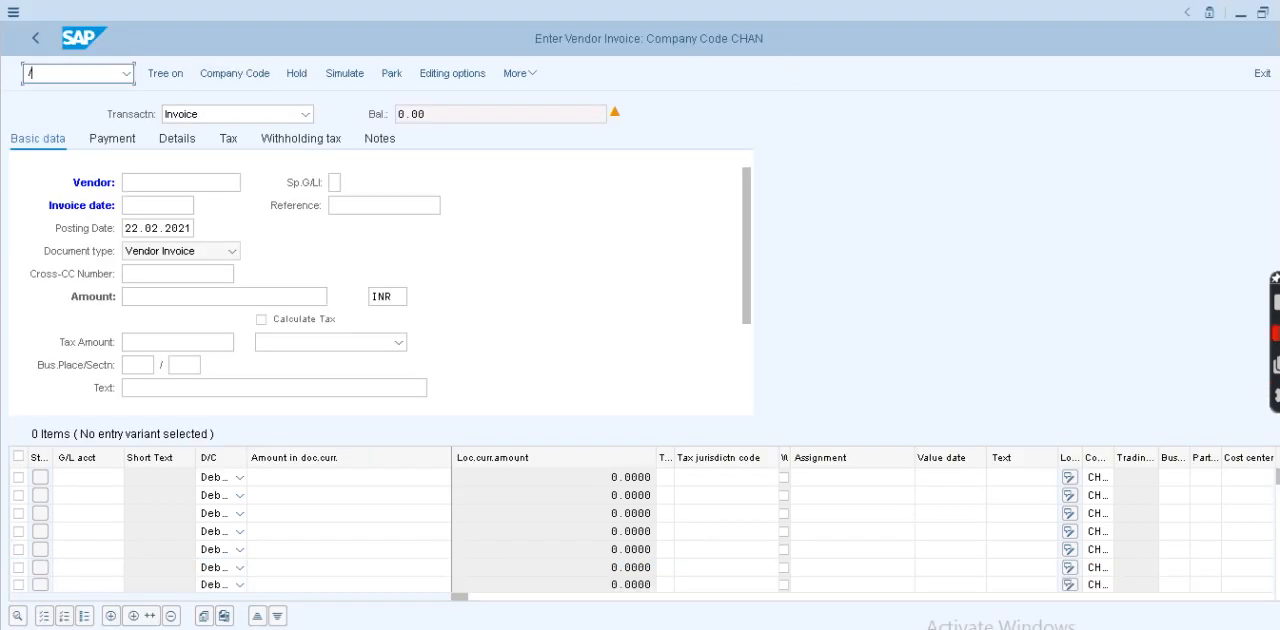
key("Return")
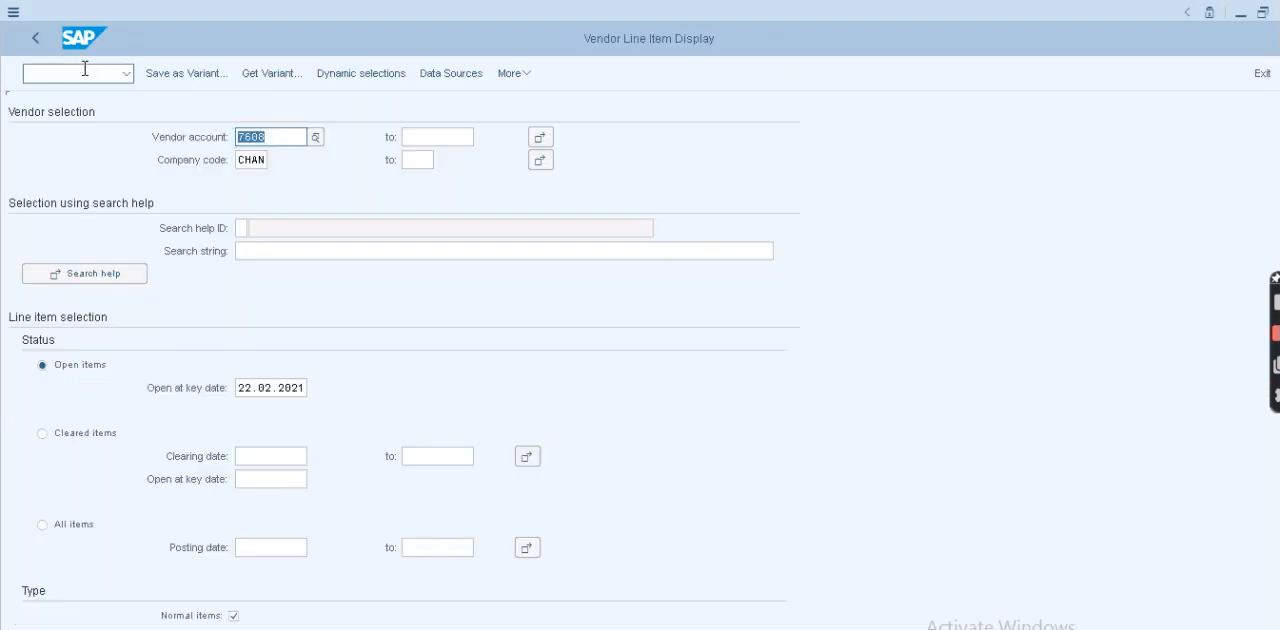
left_click(1262, 594)
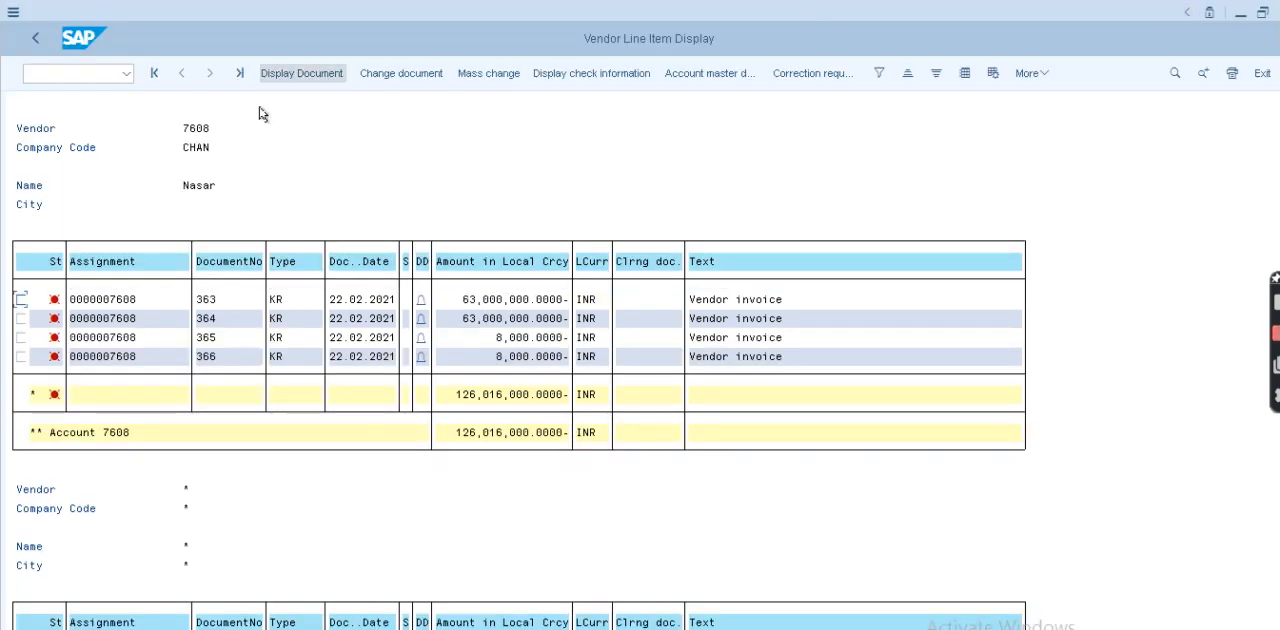
left_click(30, 73)
type("/nfbl1n")
key("Return")
- Start automatic payment transactions with F110 and set the identification of the 22.02.2021 run to RUN59
left_click(102, 73)
type("/n")
key("Return")
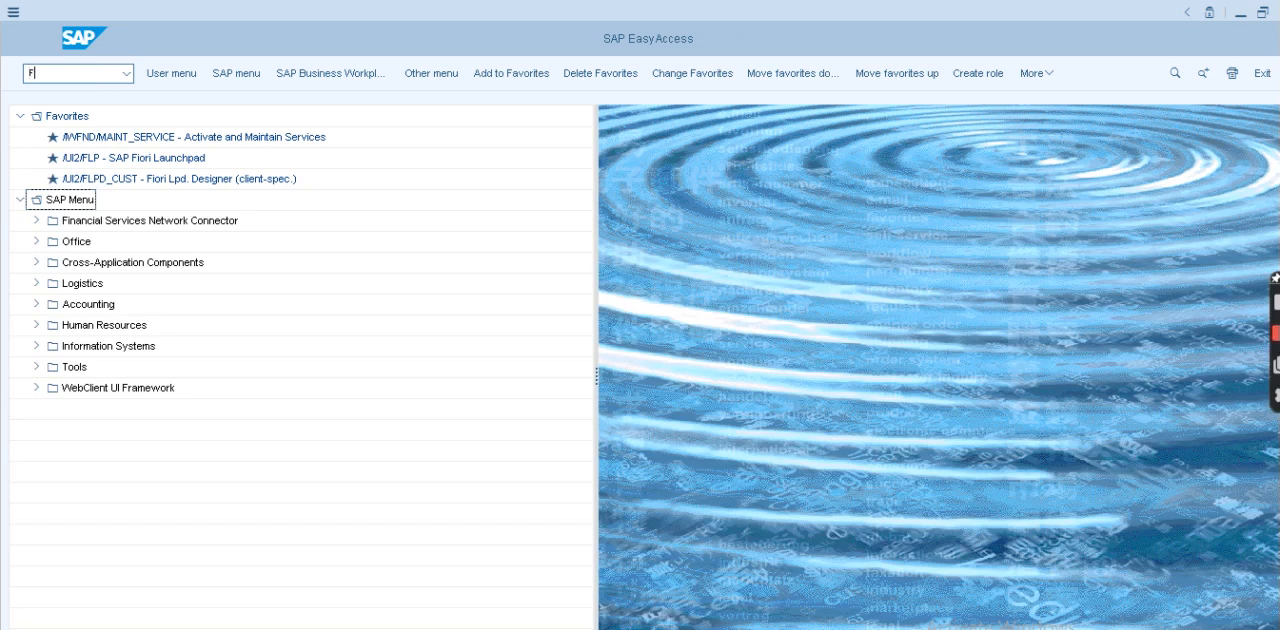
type("F110")
key("Return")
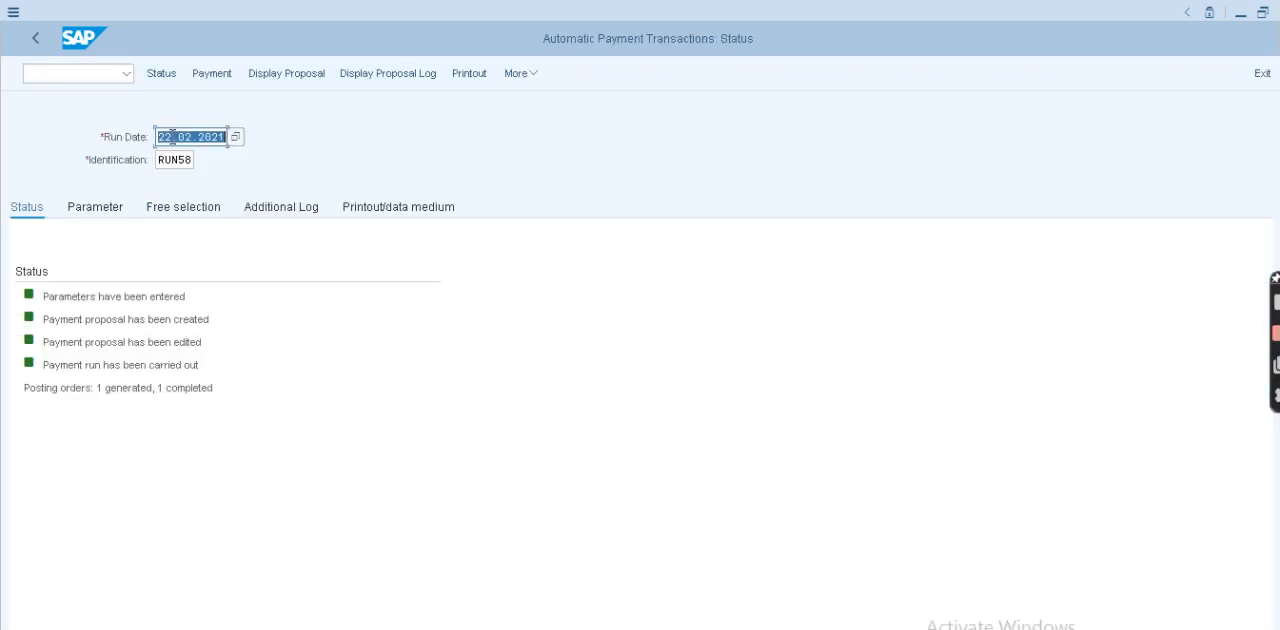
left_click(176, 159)
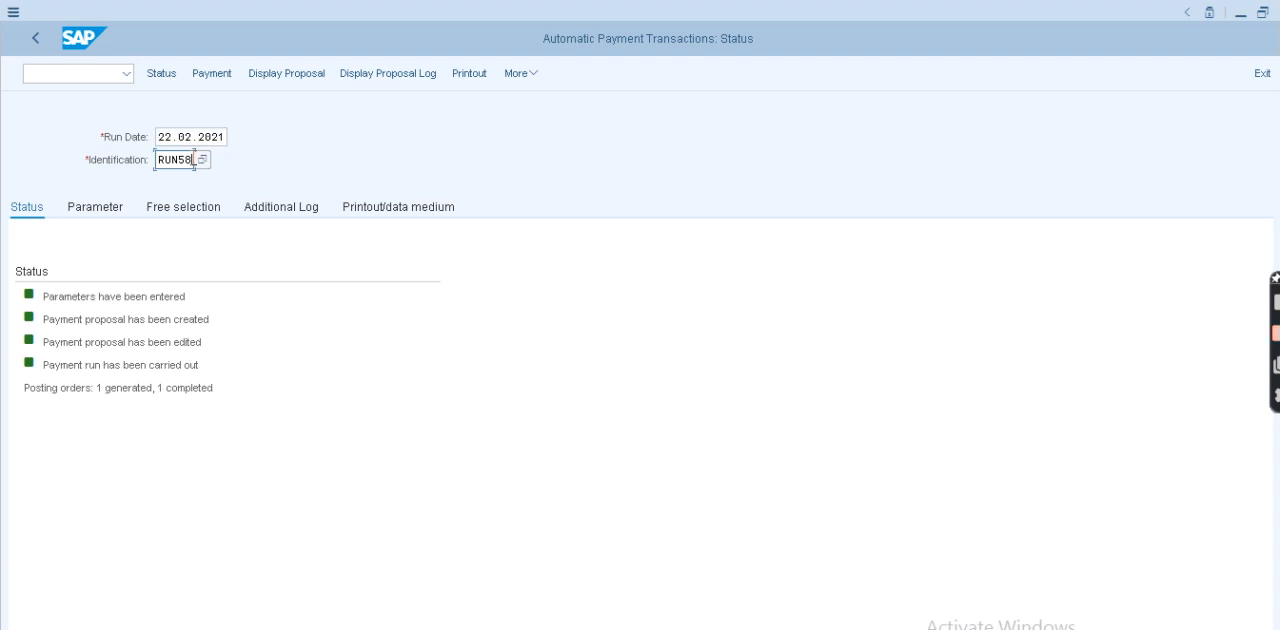
type("9")
- Fill in RUN59's parameters with company code CHAN, payment method V, next posting date 25.02.2021 and the vendor number
left_click(92, 208)
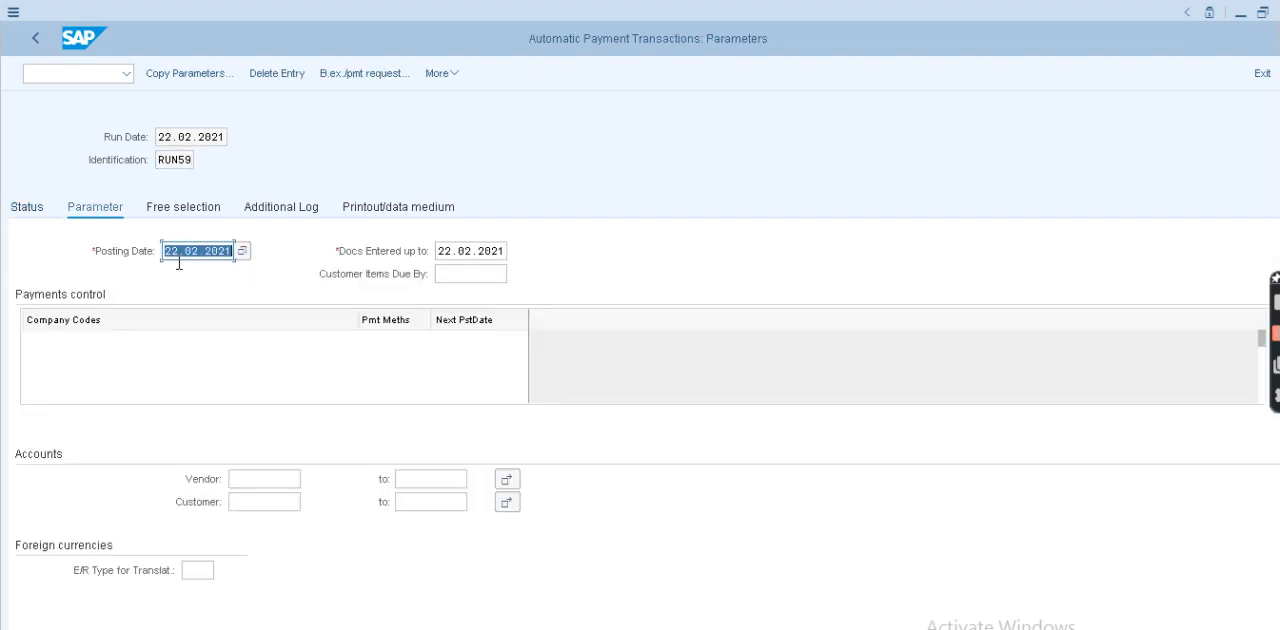
left_click(75, 336)
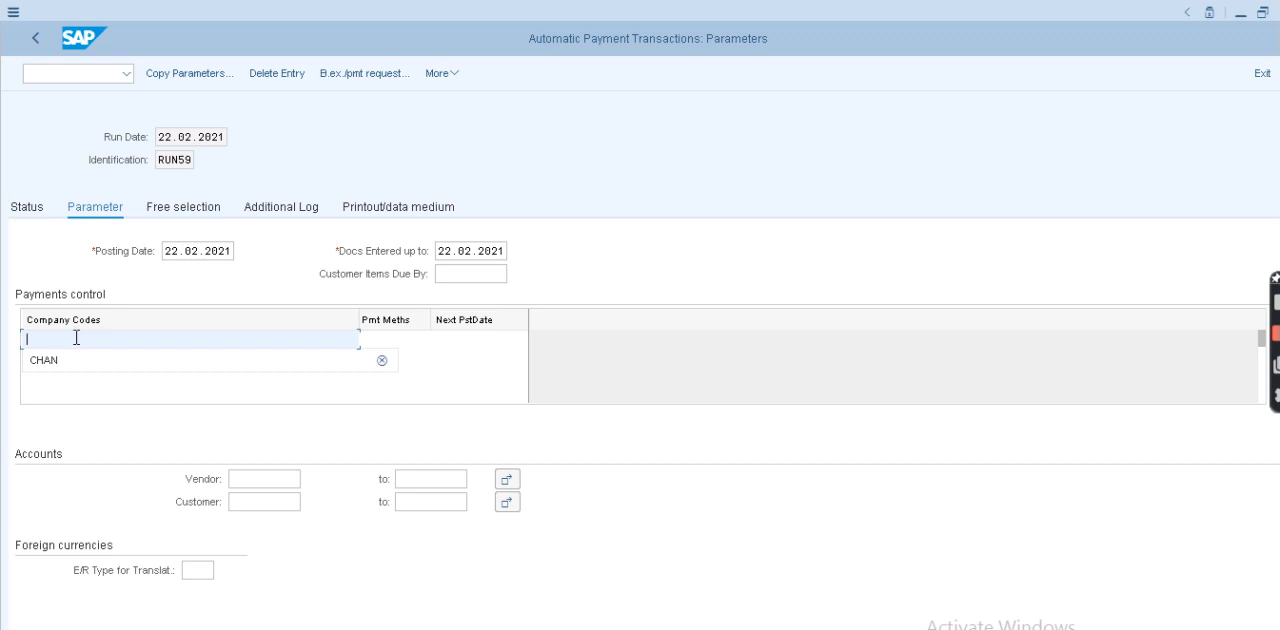
left_click(82, 358)
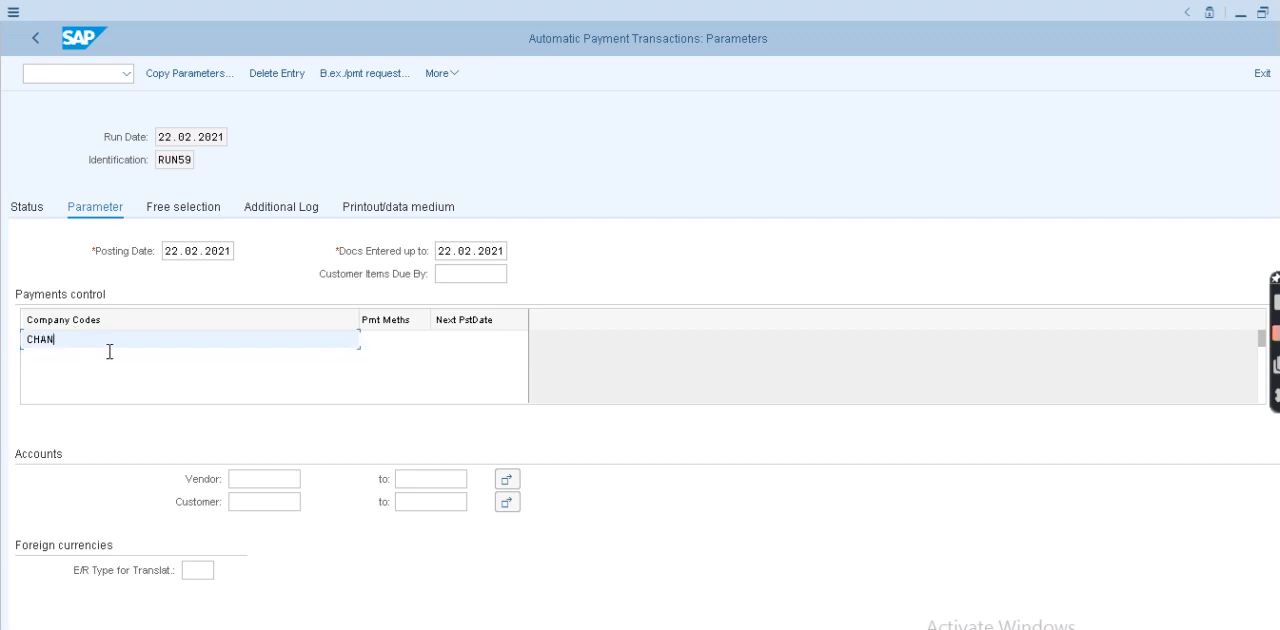
left_click(373, 346)
type("V")
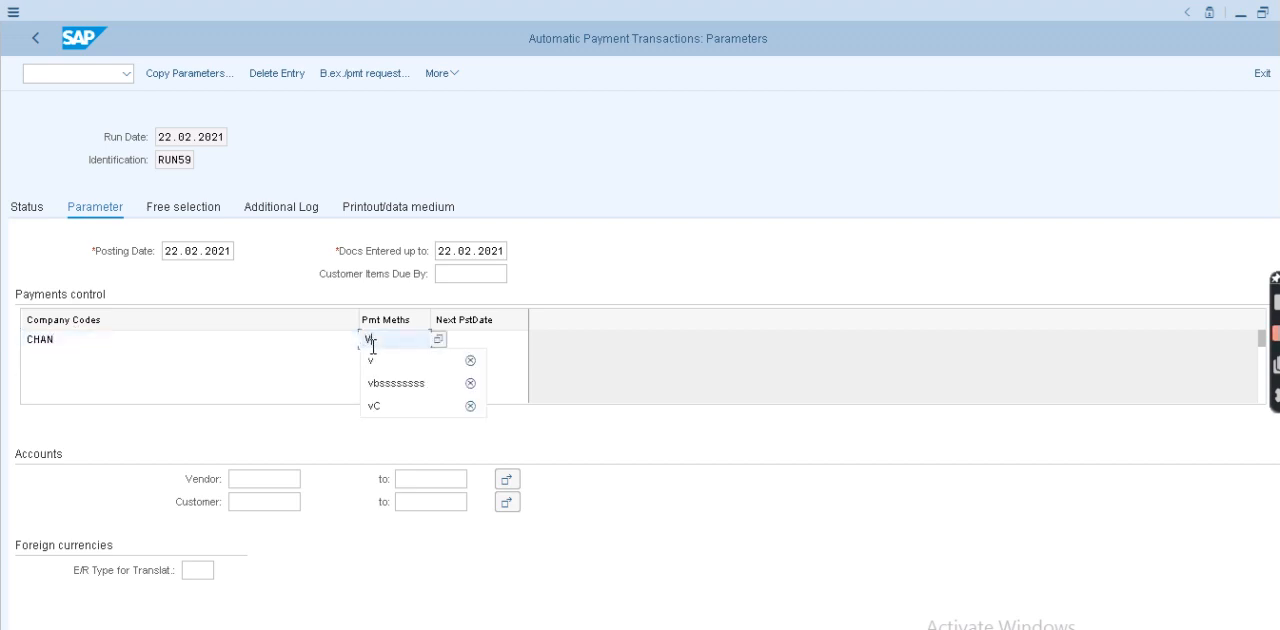
left_click(480, 340)
left_click(480, 358)
left_click(260, 482)
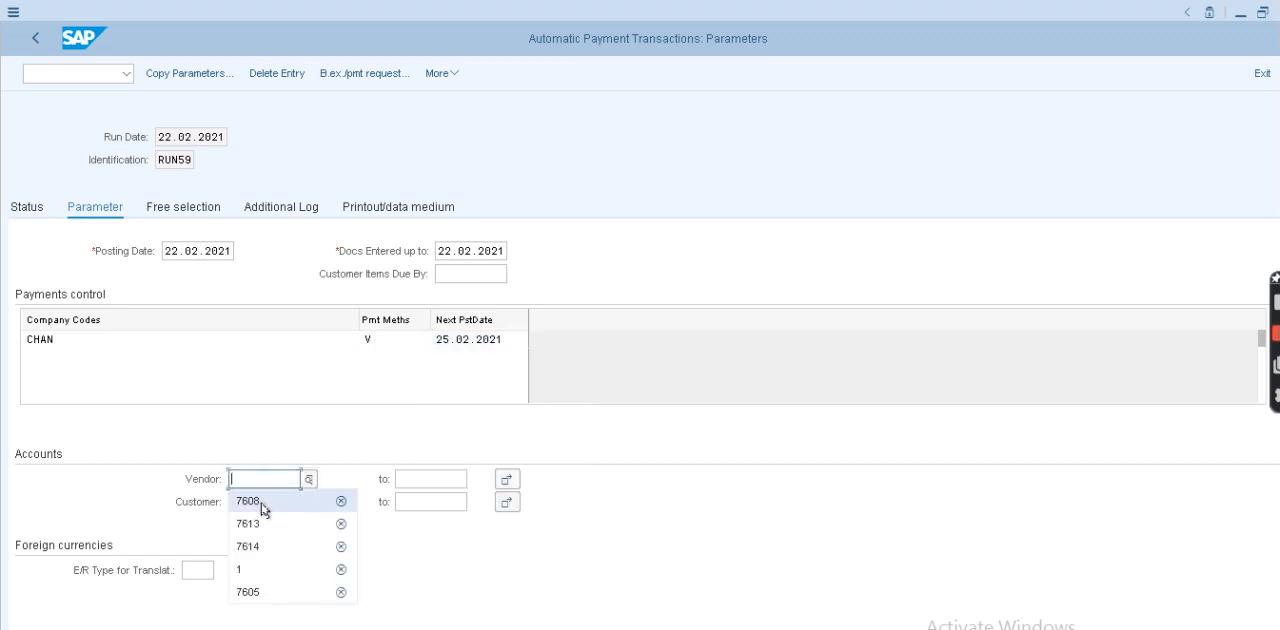
left_click(252, 501)
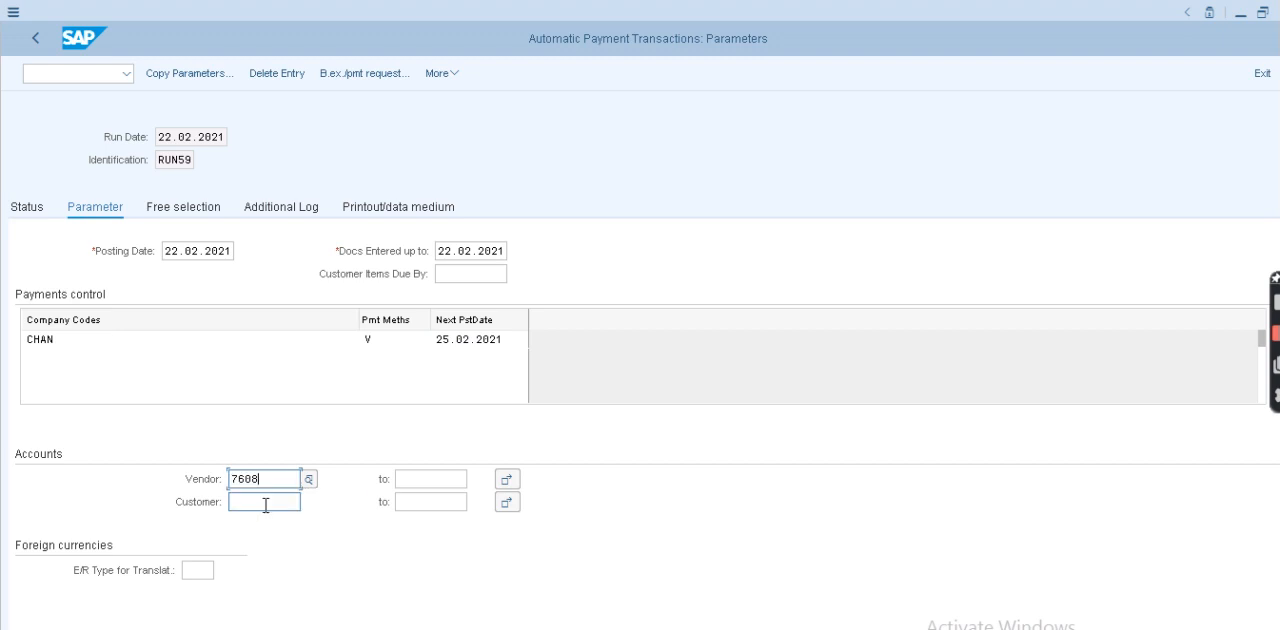
- Enable Due Date Check and Payment Method Selection in All Cases in the additional log for the vendor, and save the parameters
left_click(277, 207)
left_click(28, 296)
left_click(28, 320)
left_click(28, 342)
left_click(51, 455)
left_click(59, 477)
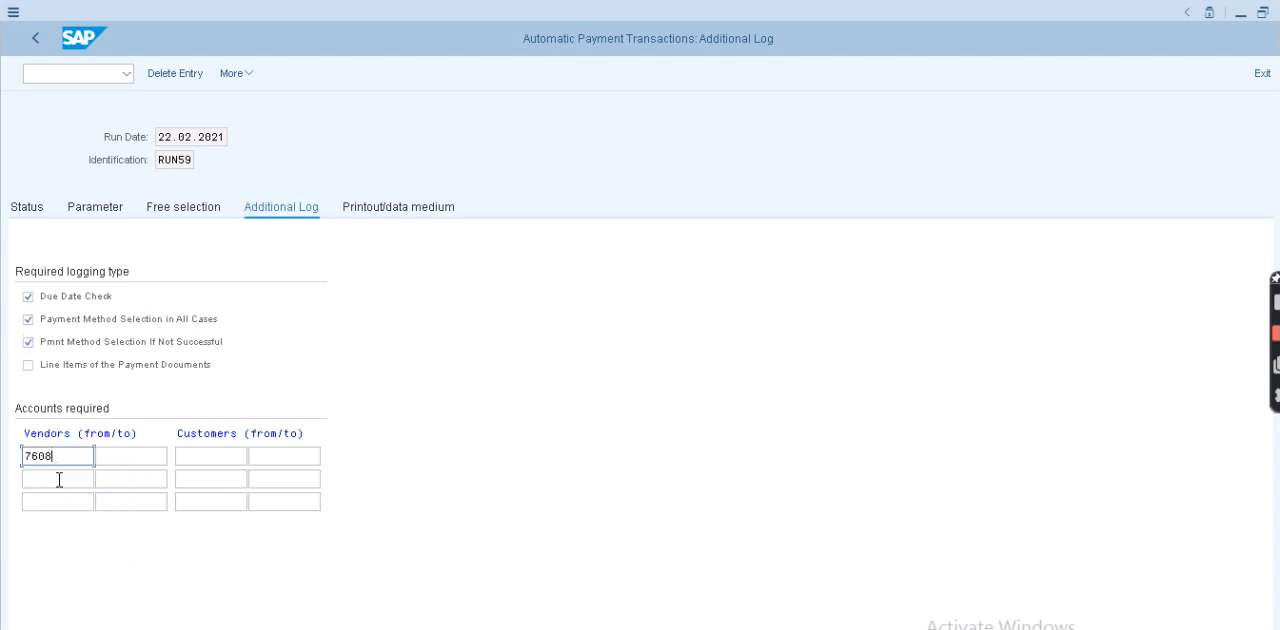
left_click(25, 210)
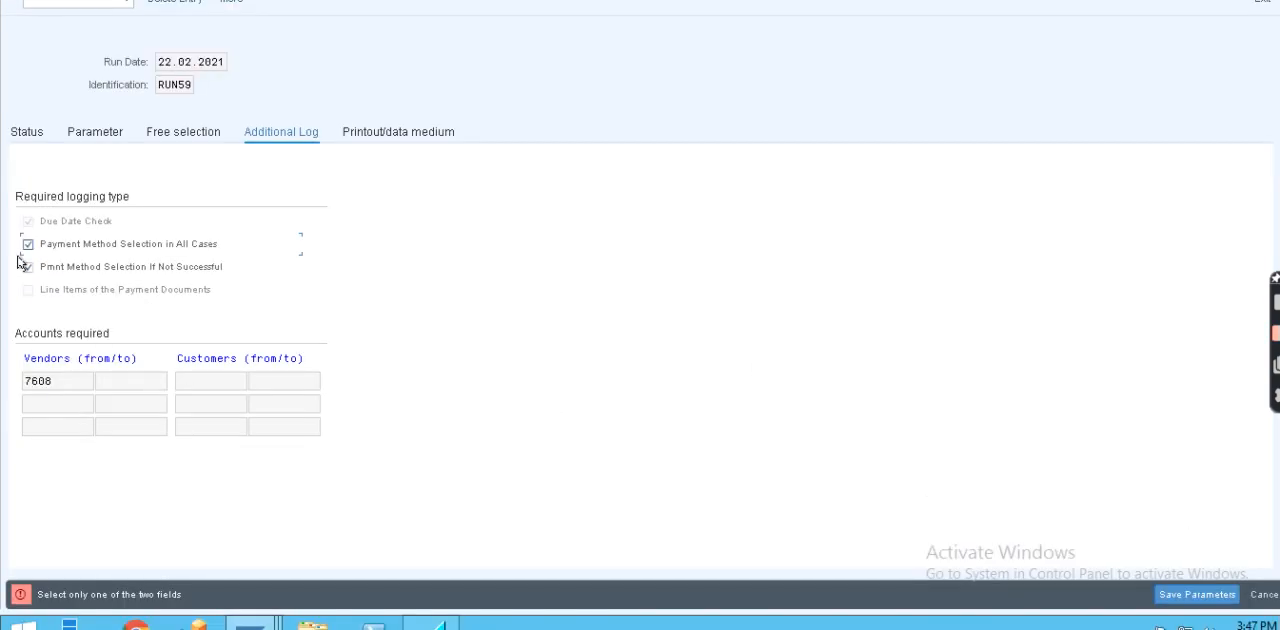
left_click(29, 142)
left_click(250, 284)
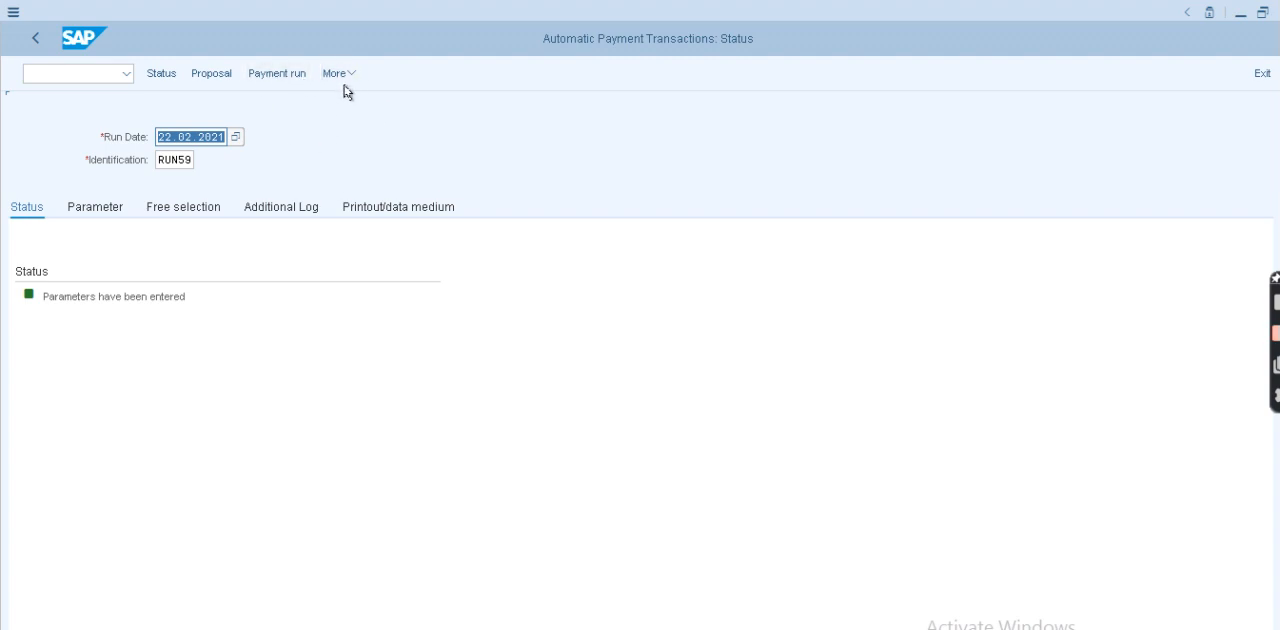
- Schedule the RUN59 payment proposal to start immediately and display the created proposal
left_click(211, 74)
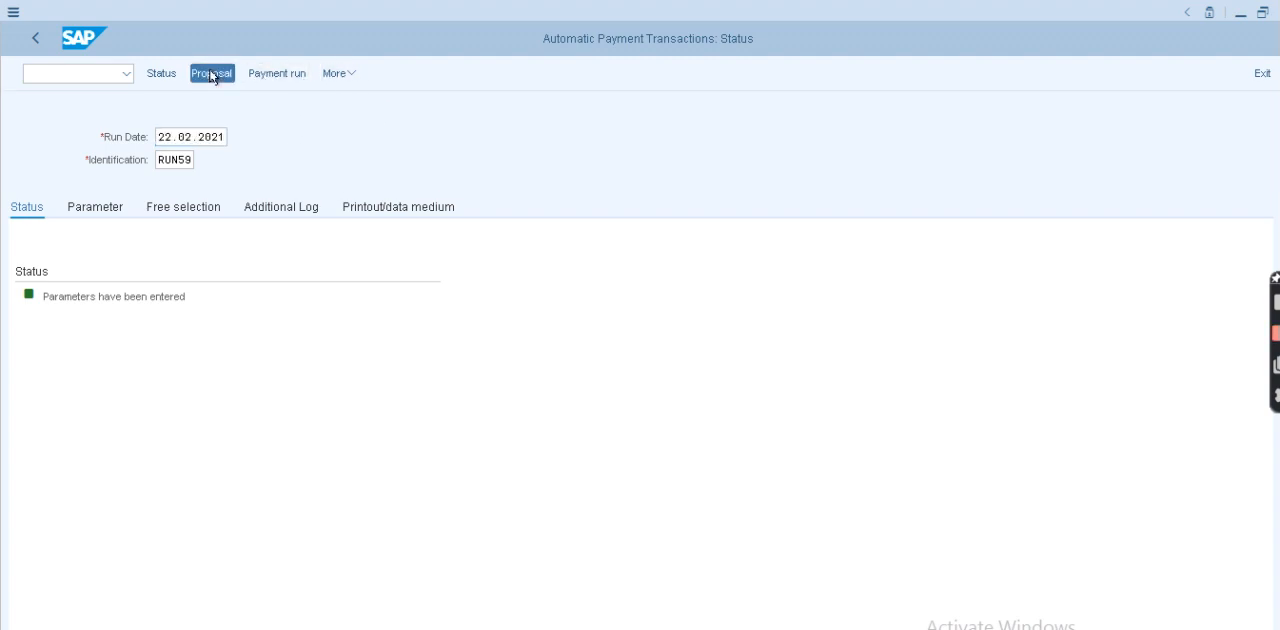
left_click(303, 357)
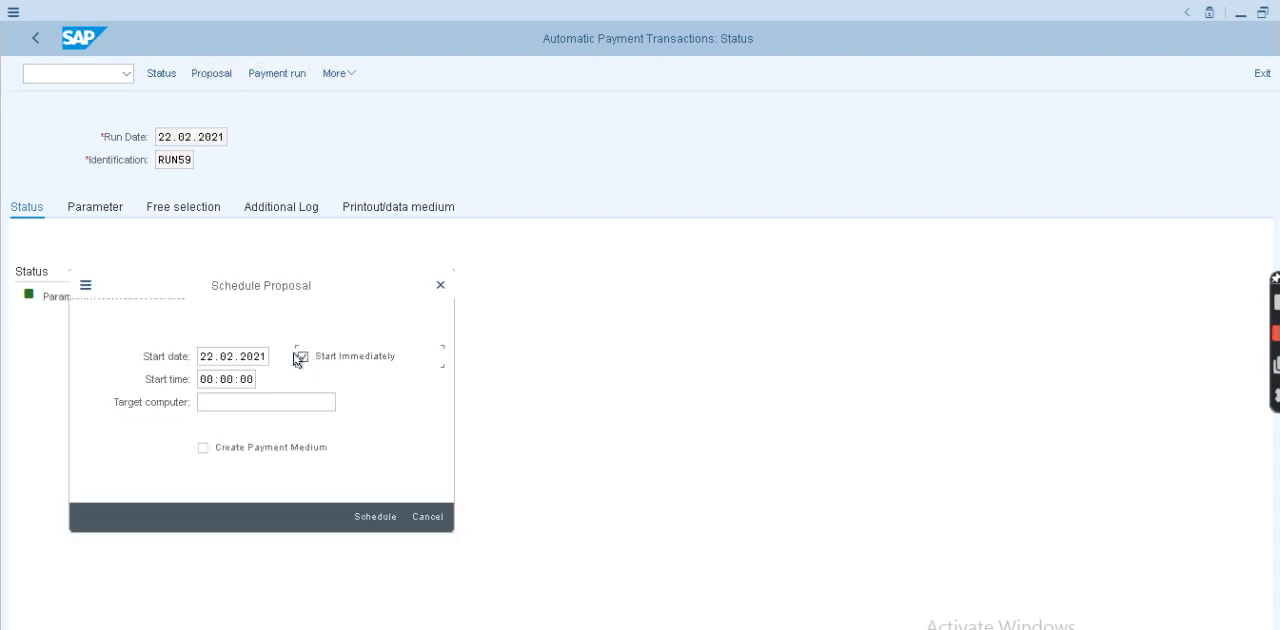
left_click(362, 519)
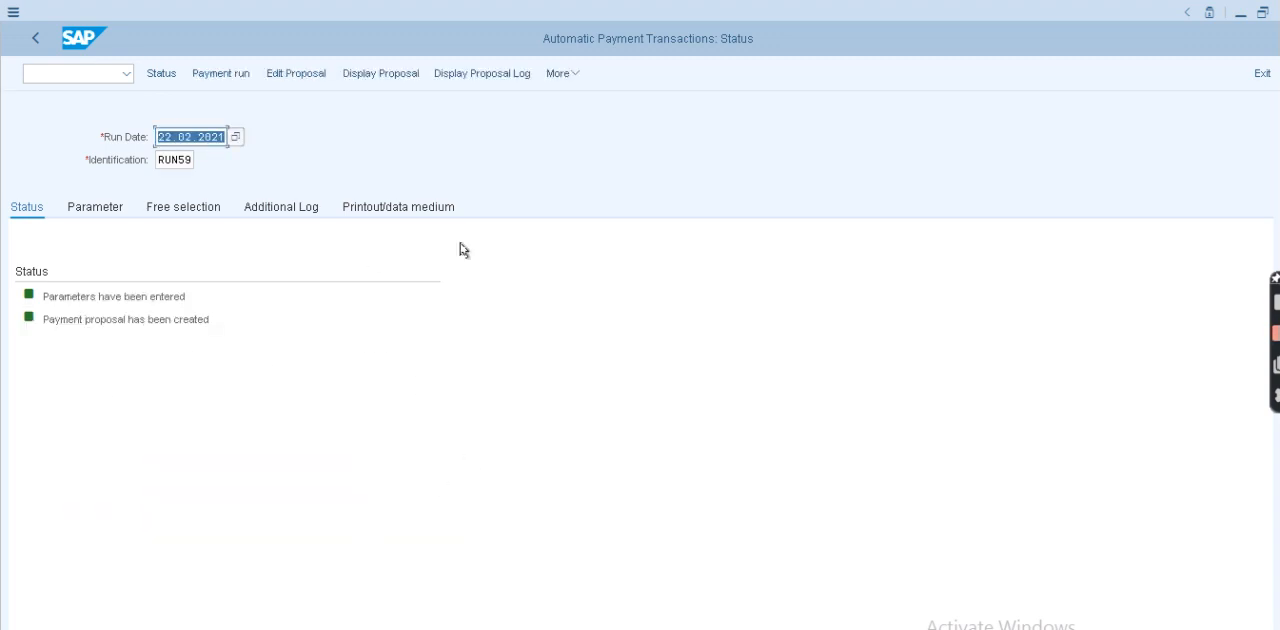
left_click(379, 77)
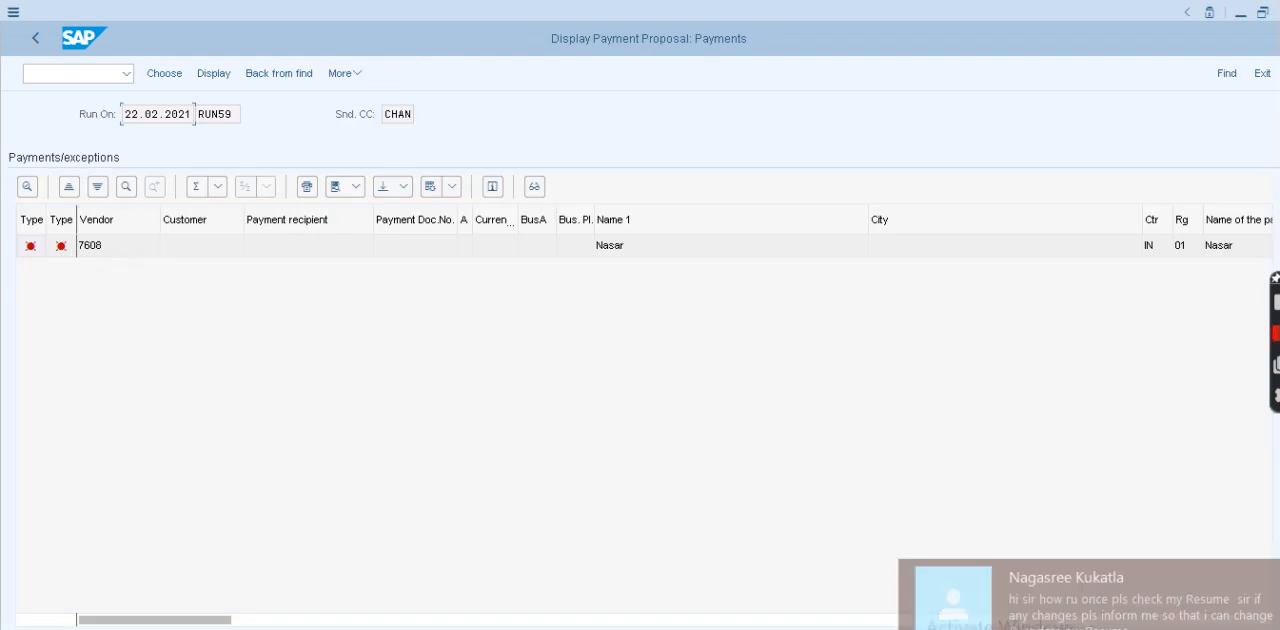
left_click(35, 39)
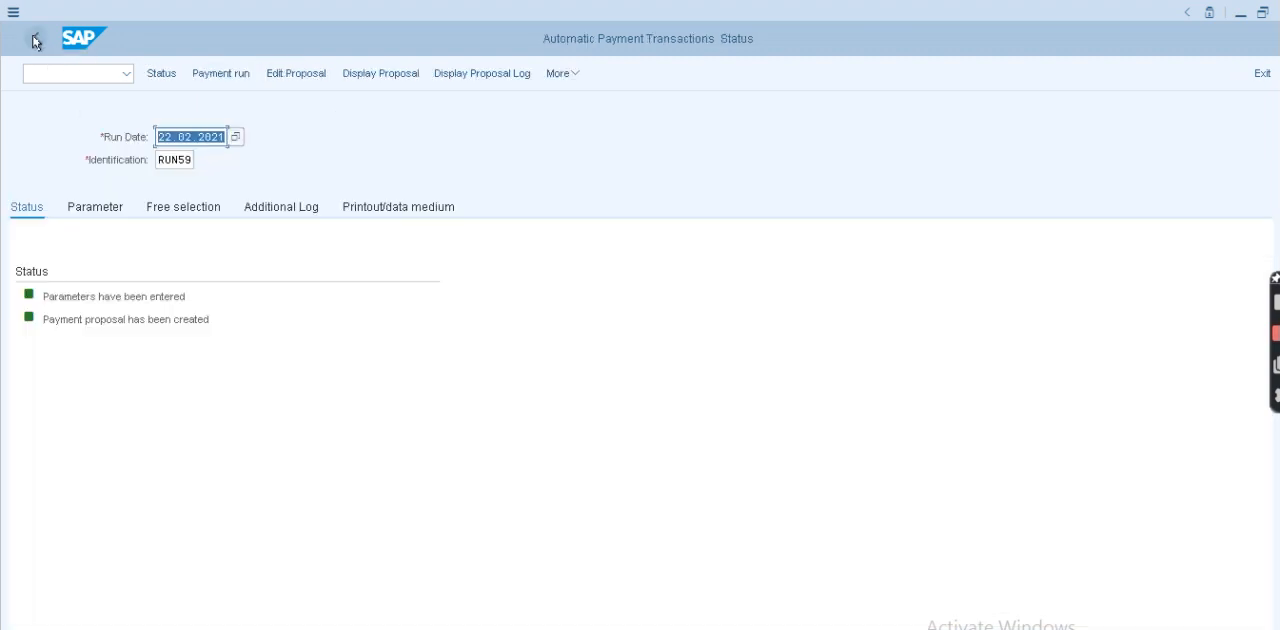
- Open the RUN59 proposal for editing with all accounting clerks and drill into the vendor's open items
left_click(299, 78)
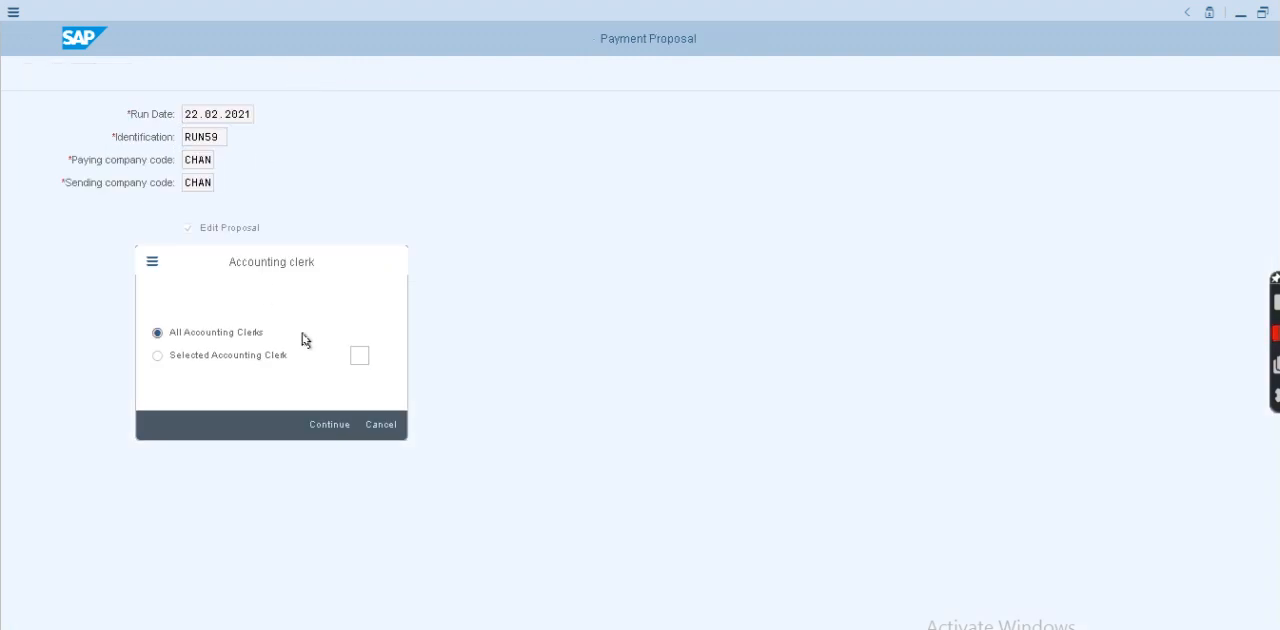
key("Return")
left_click(115, 248)
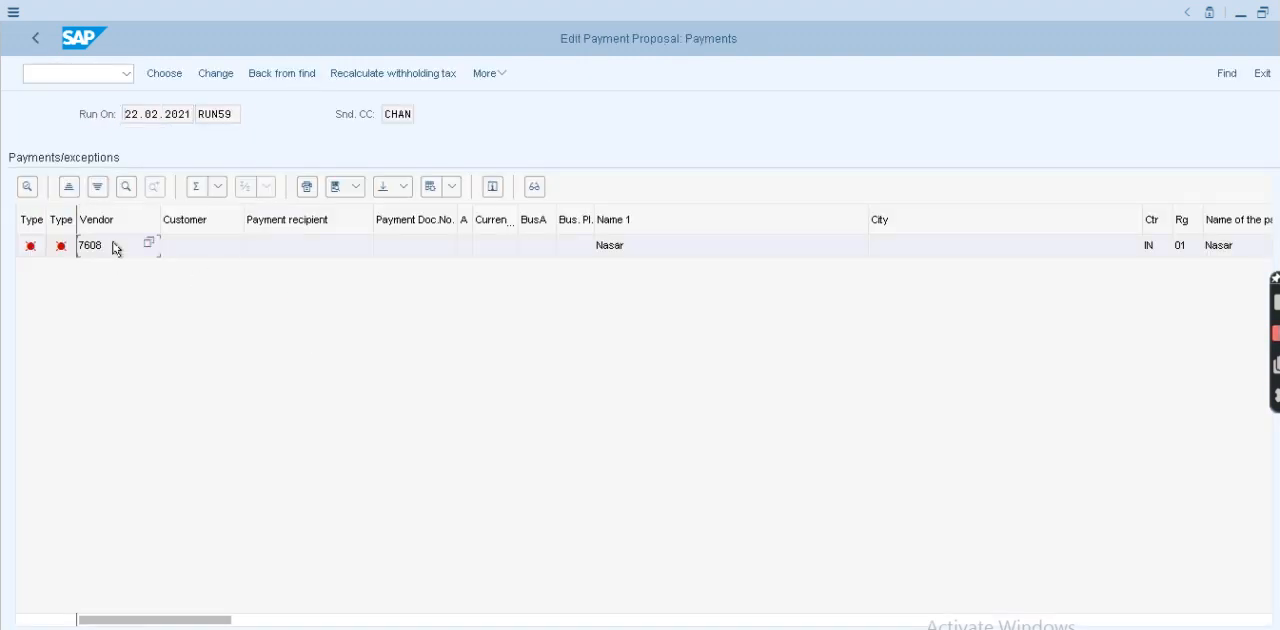
double_click(118, 248)
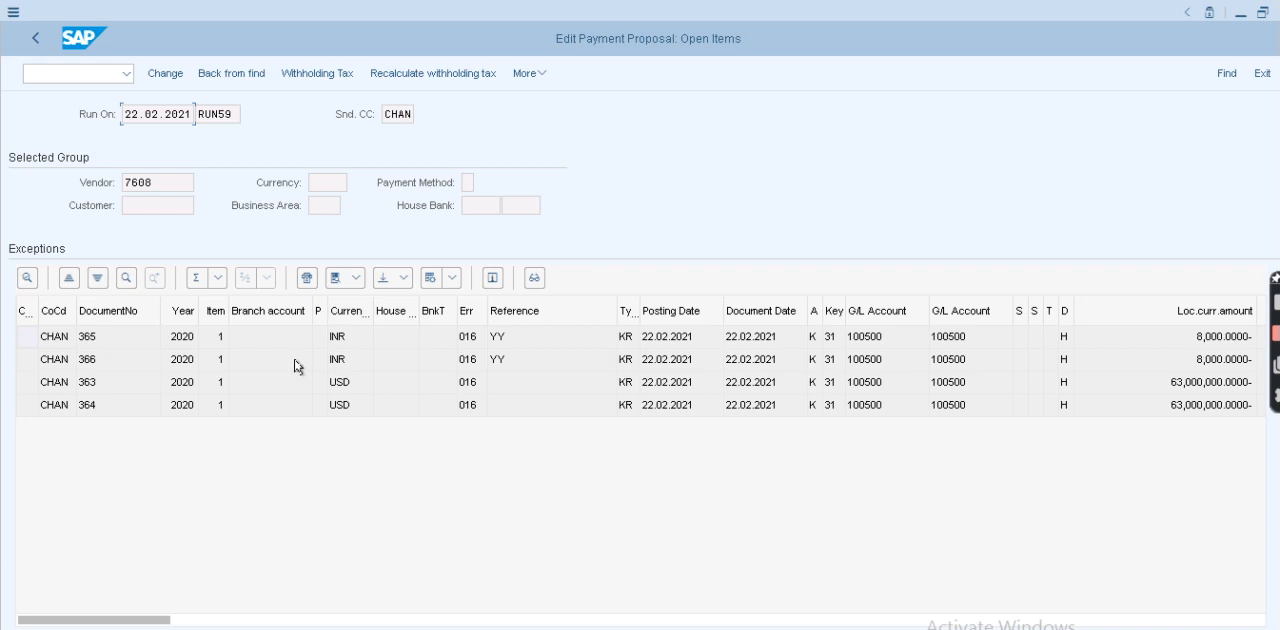
- Reallocate open item 365 to payment method V with house bank ICICI and account ID ICIC1
double_click(174, 338)
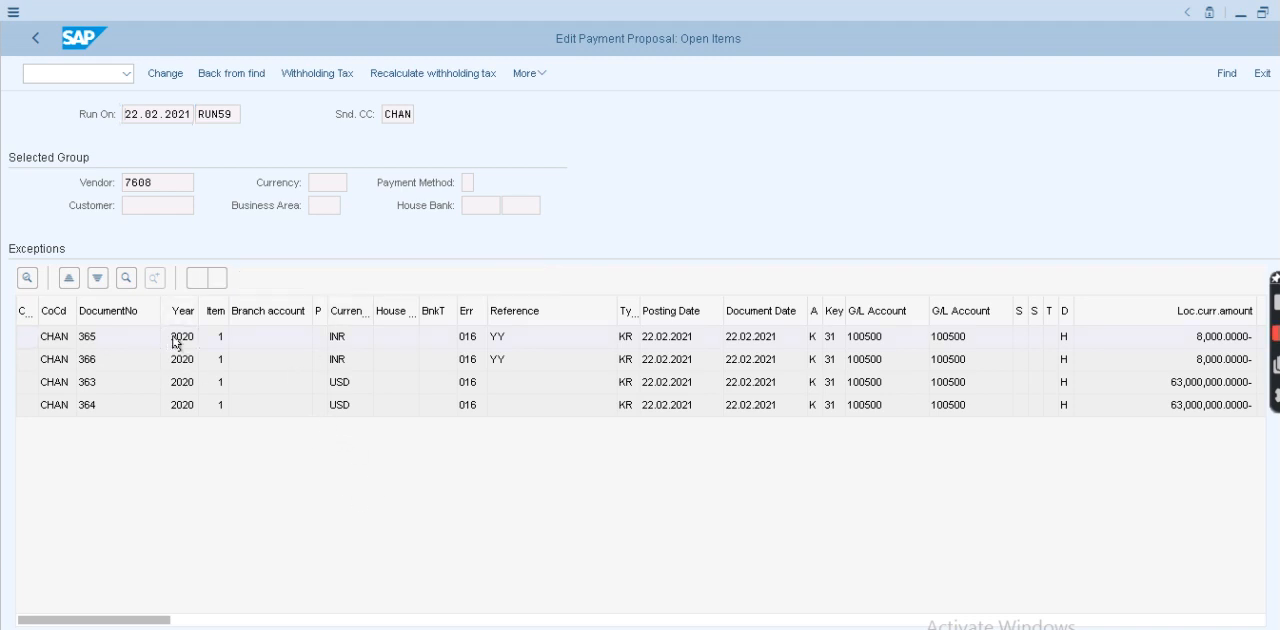
left_click_drag(205, 563, 47, 501)
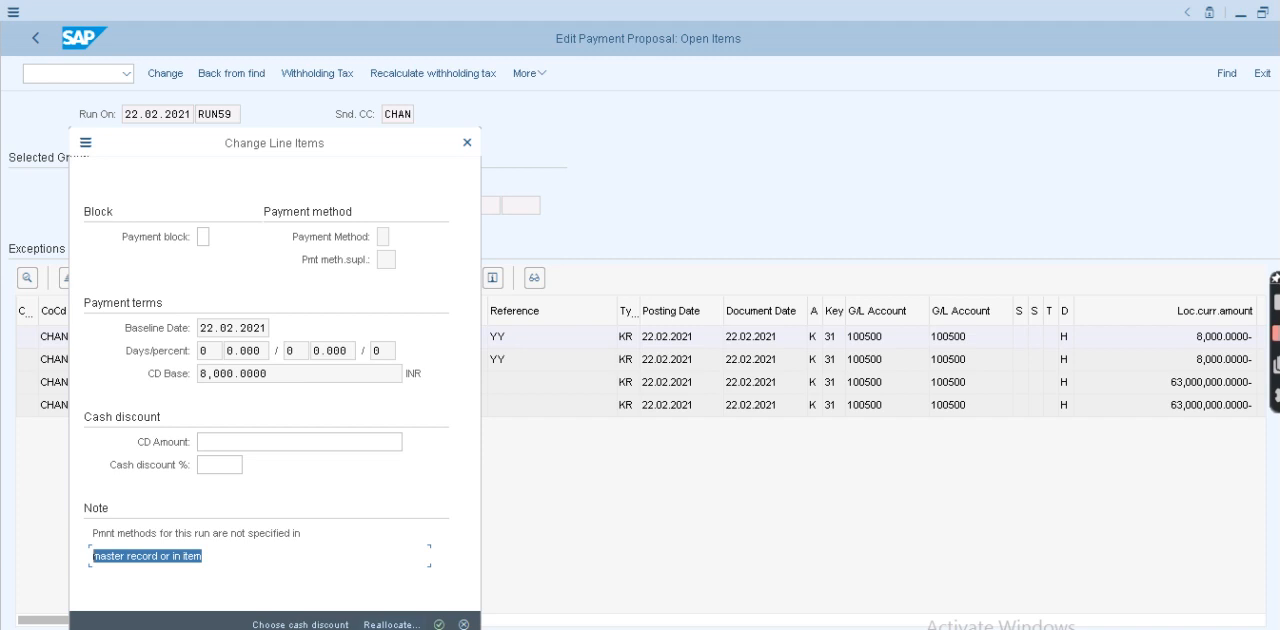
left_click(392, 624)
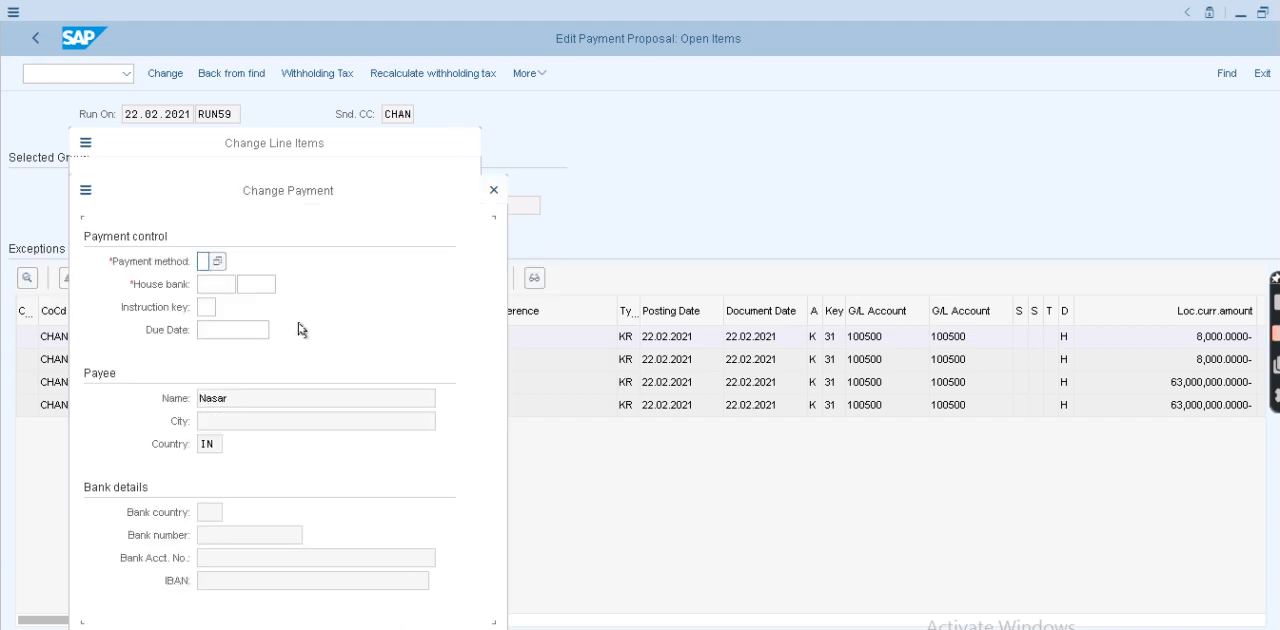
left_click(203, 260)
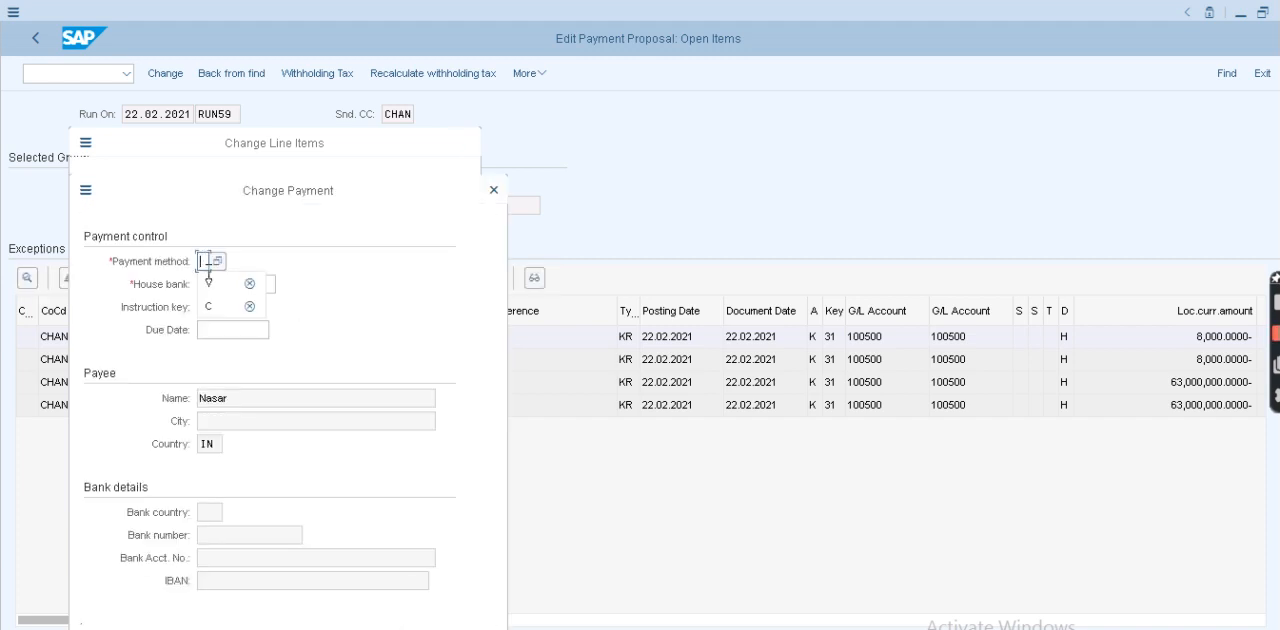
left_click(209, 284)
left_click(210, 284)
left_click(219, 306)
left_click(262, 284)
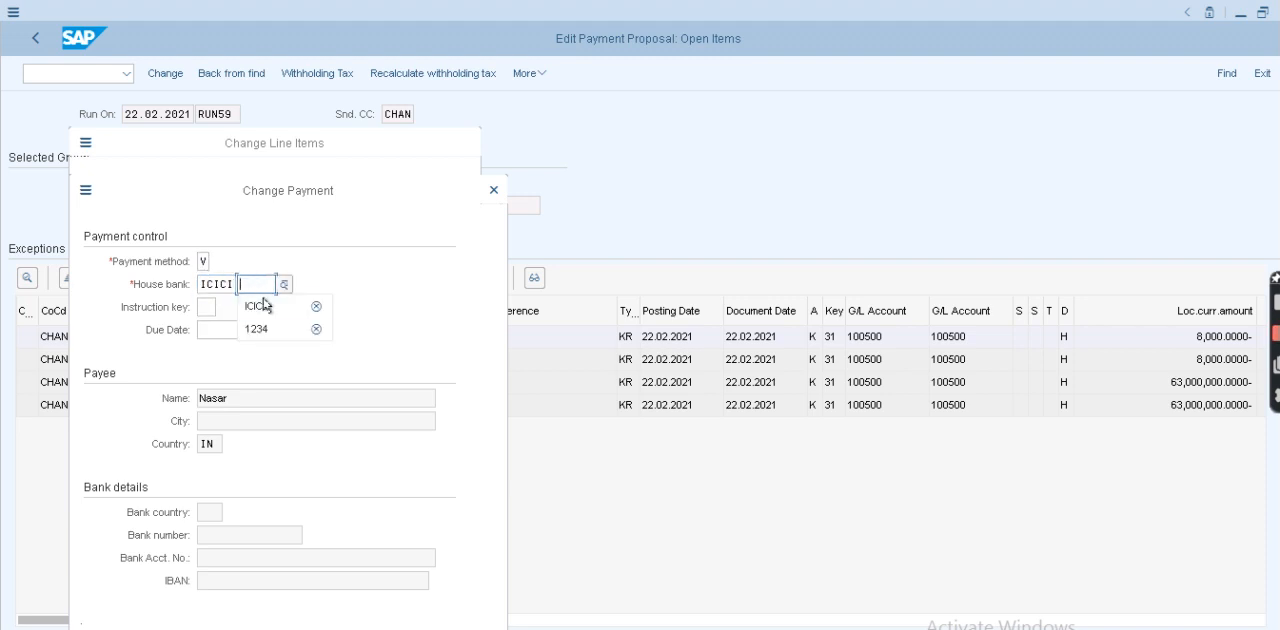
left_click(258, 306)
key("Return")
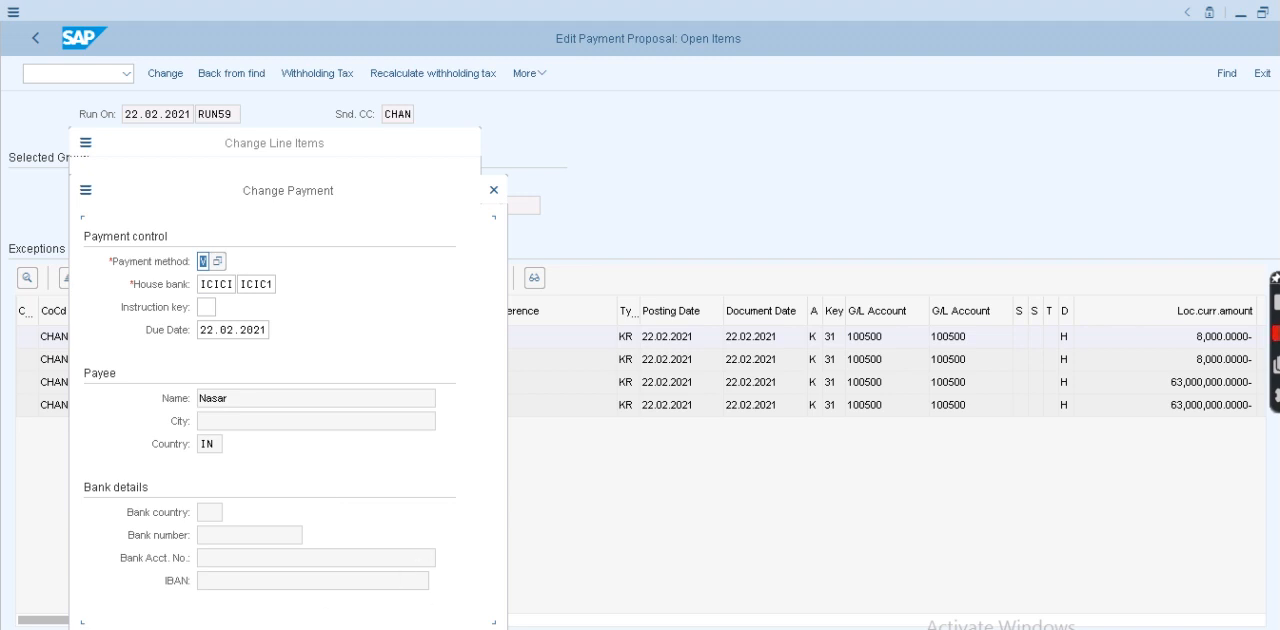
left_click_drag(375, 189, 362, 92)
left_click(411, 555)
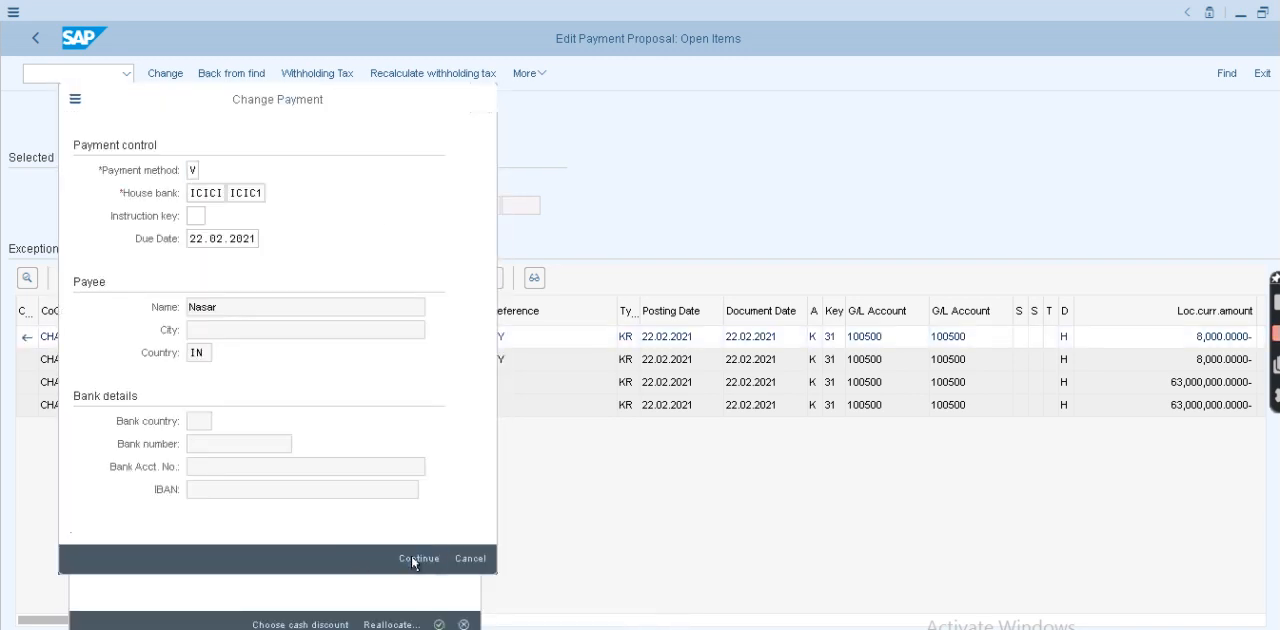
- Reallocate open item 366 to the existing INR payment with method V and house bank ICICI ICIC1
double_click(178, 360)
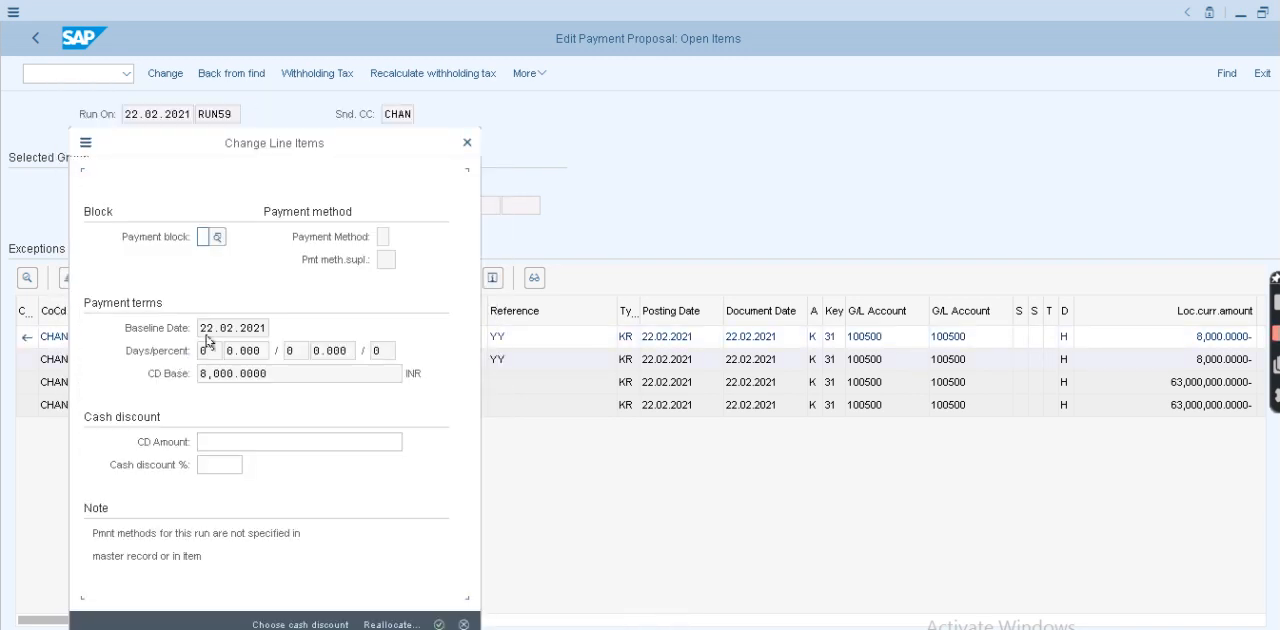
left_click(384, 625)
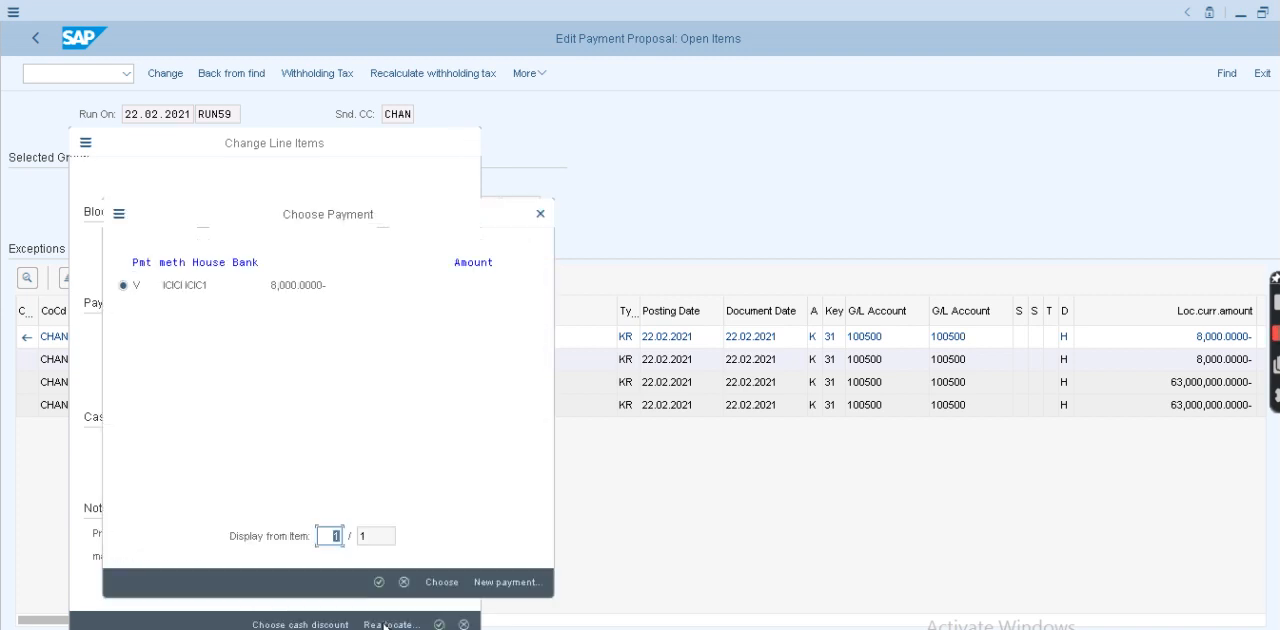
double_click(272, 286)
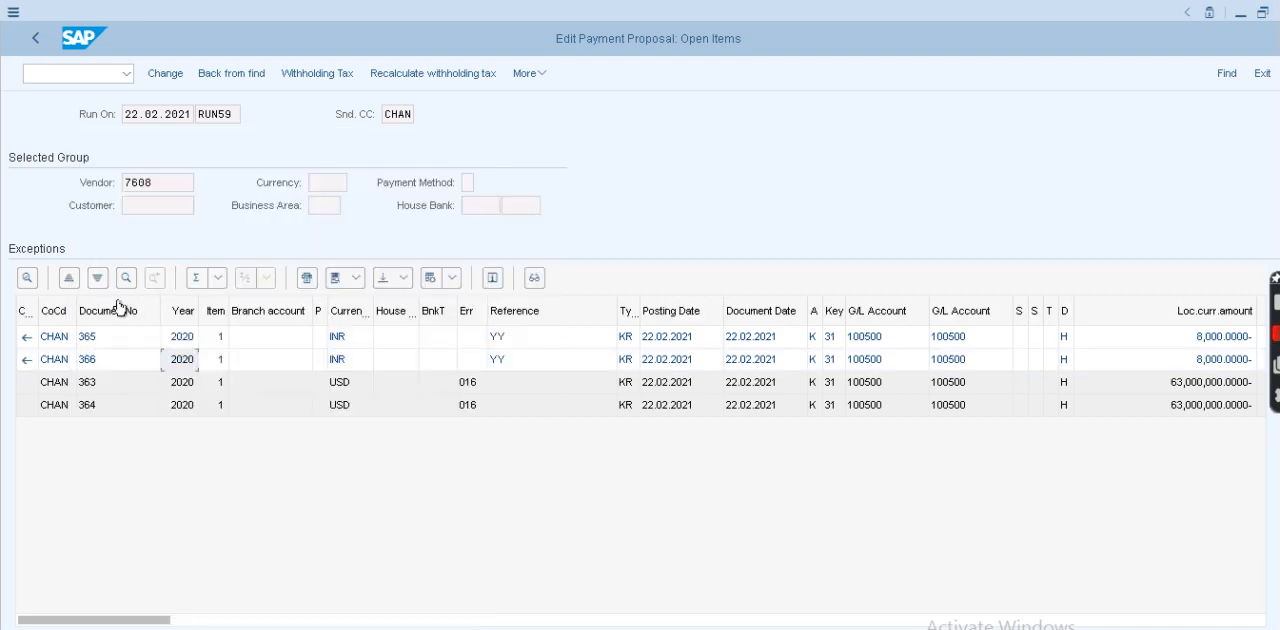
- Reallocate USD open item 363 to a new payment with payment method V, house bank ICICI and account ID ICIC1
double_click(126, 374)
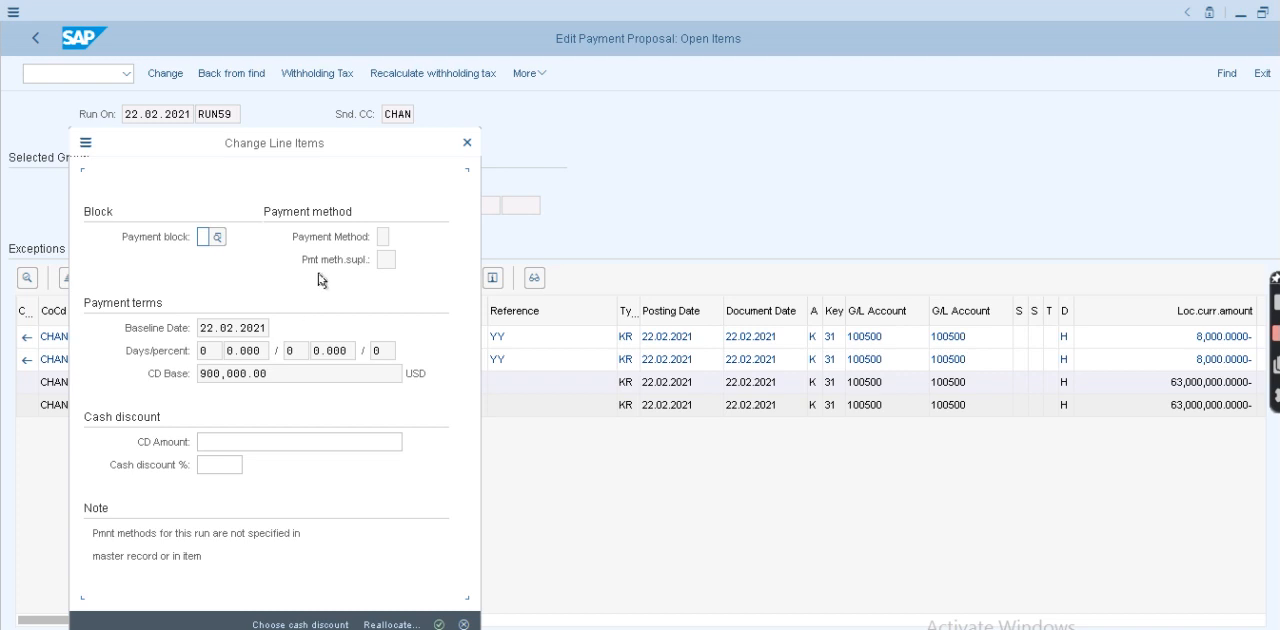
left_click(386, 625)
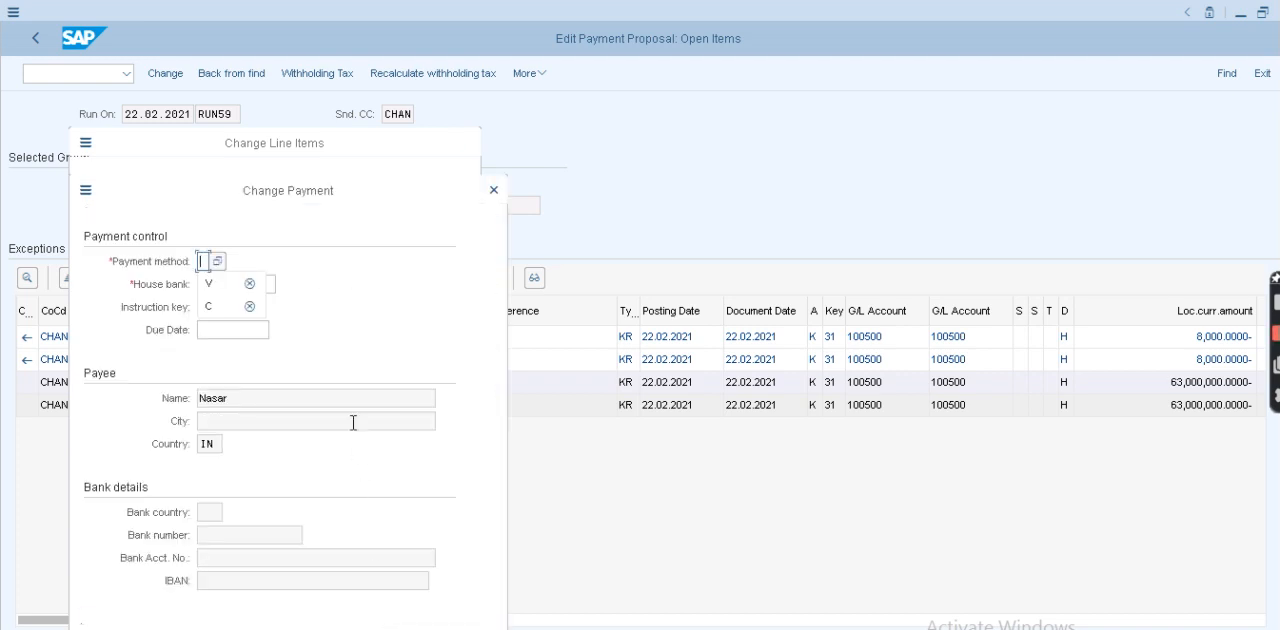
left_click(221, 278)
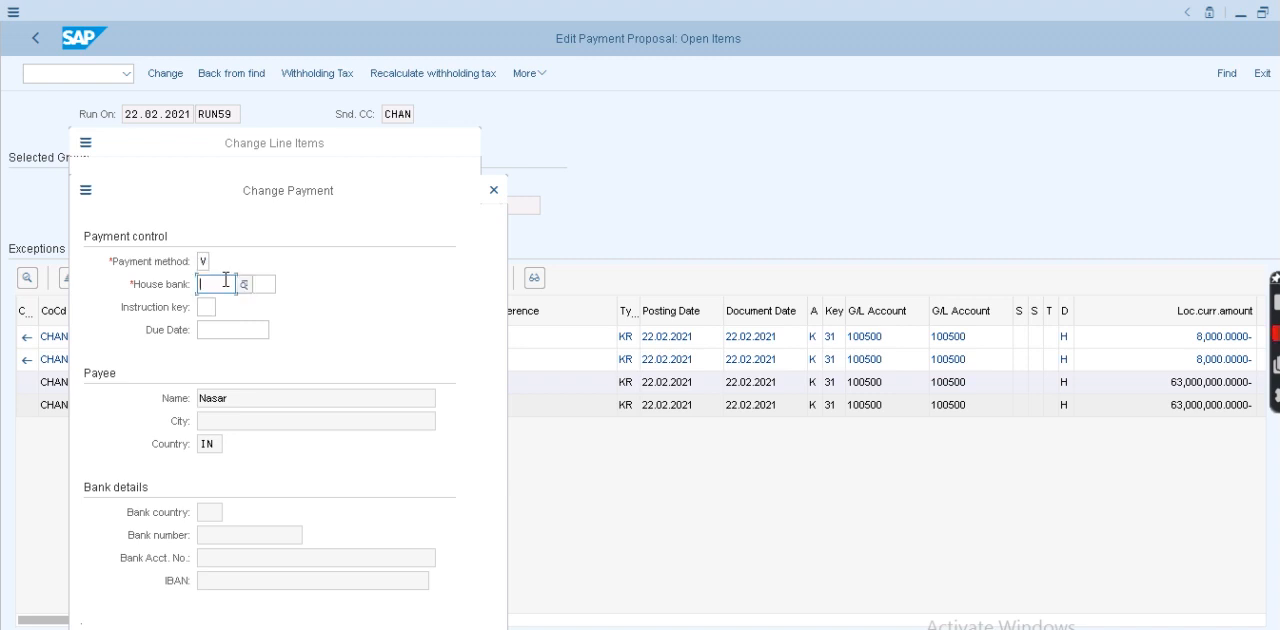
type("ICICI")
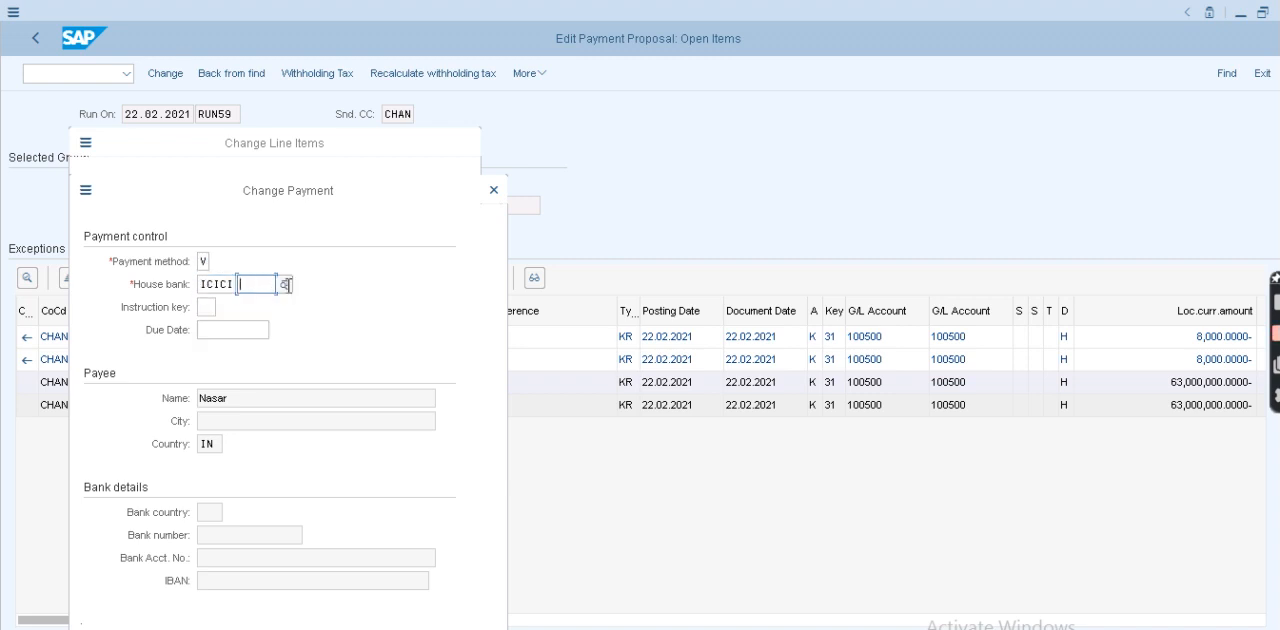
left_click(283, 284)
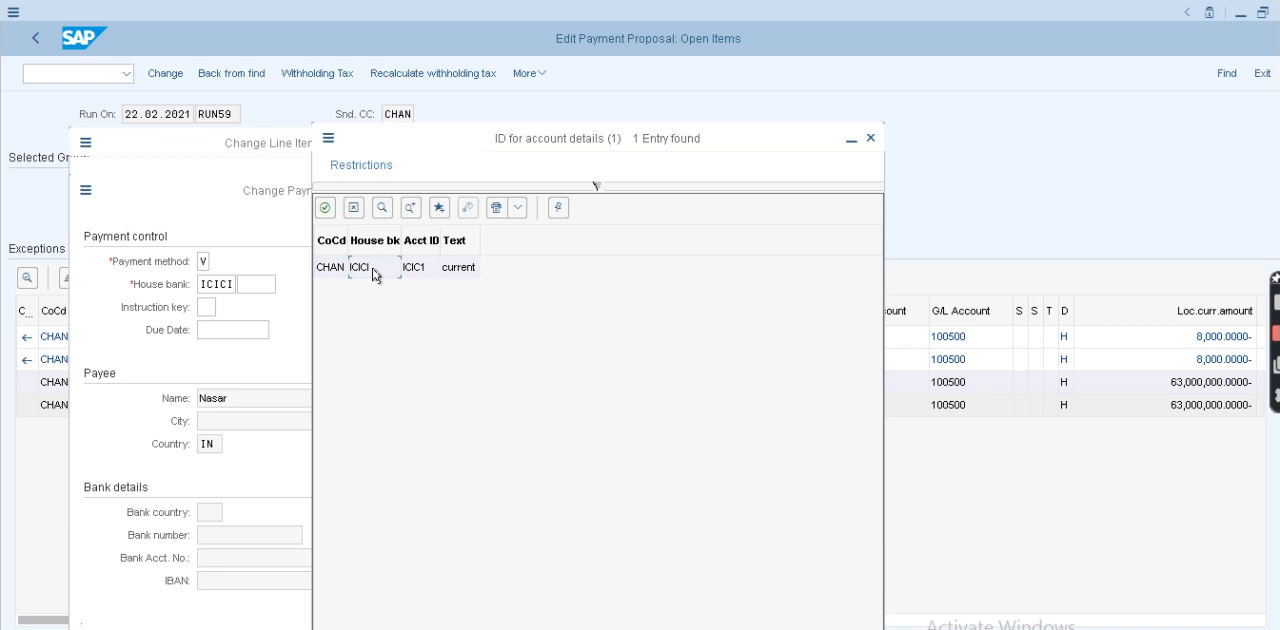
double_click(373, 270)
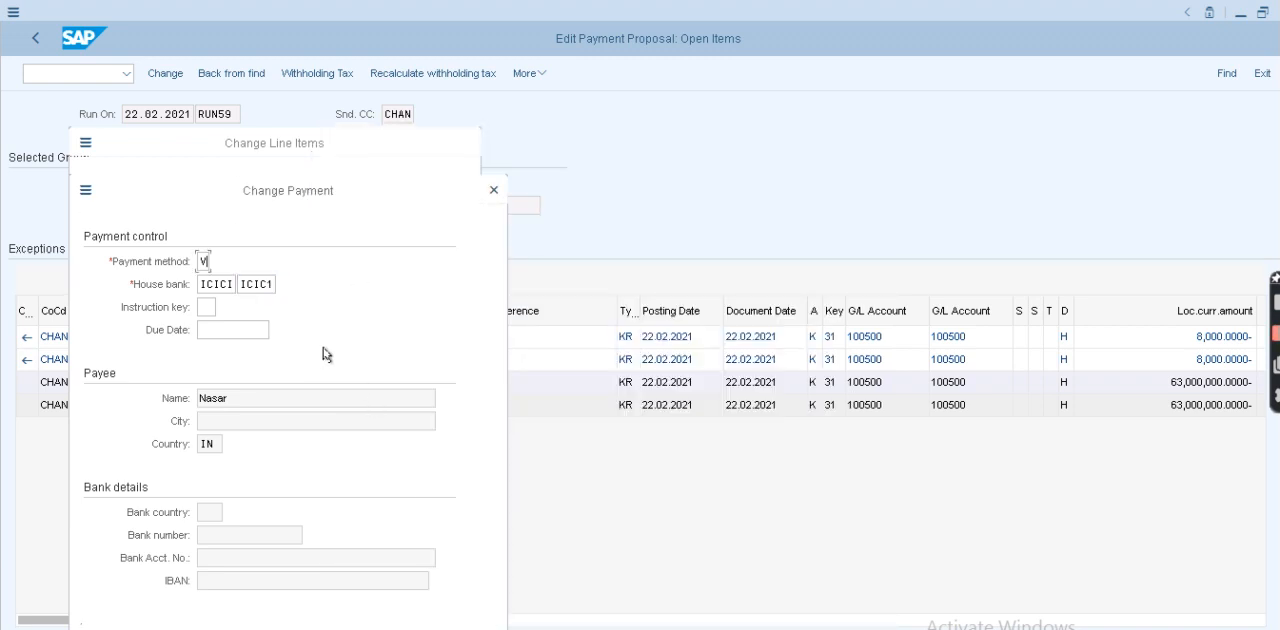
left_click_drag(375, 187, 370, 106)
left_click(421, 572)
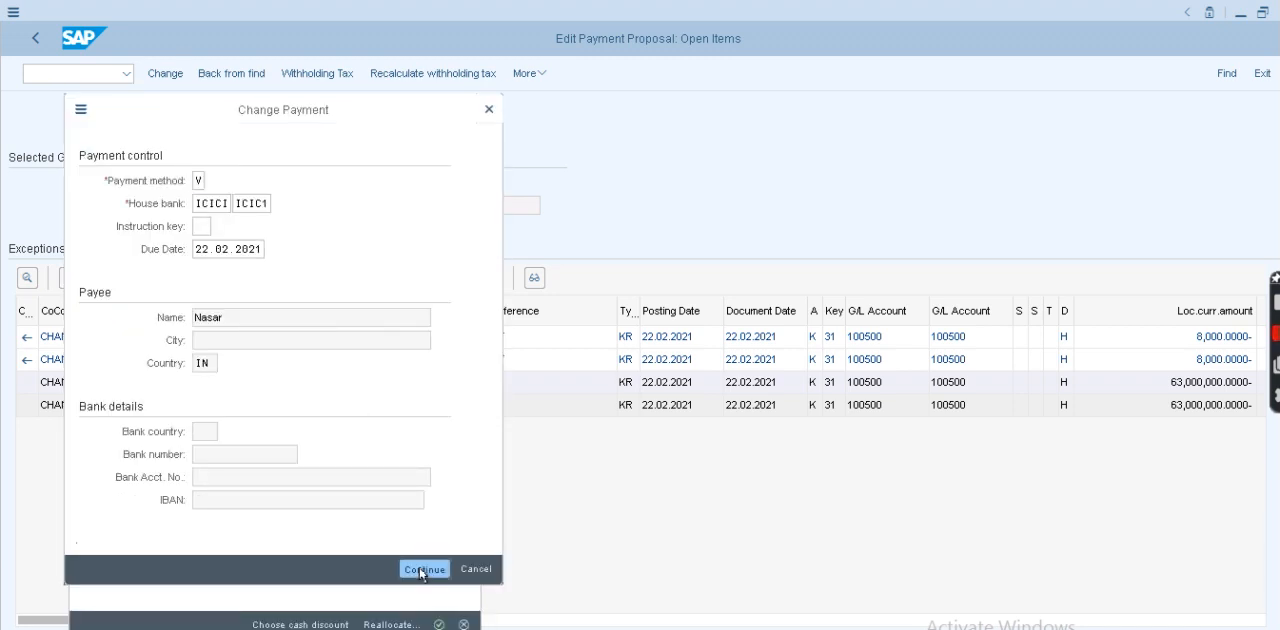
left_click(421, 568)
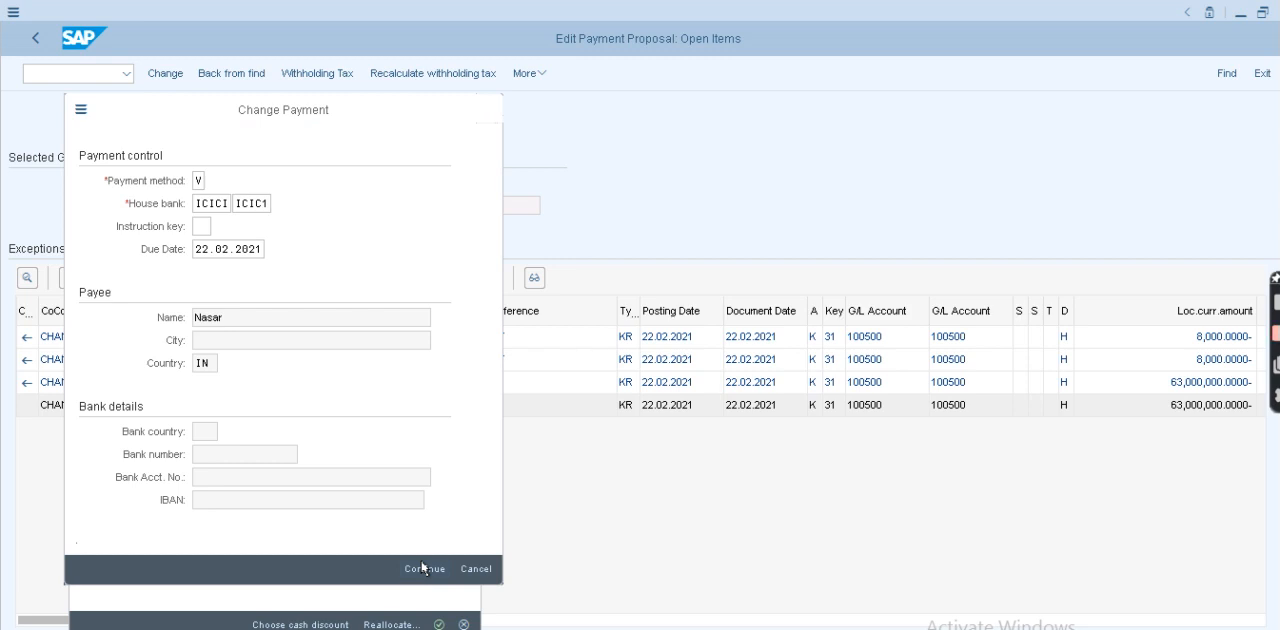
left_click(422, 568)
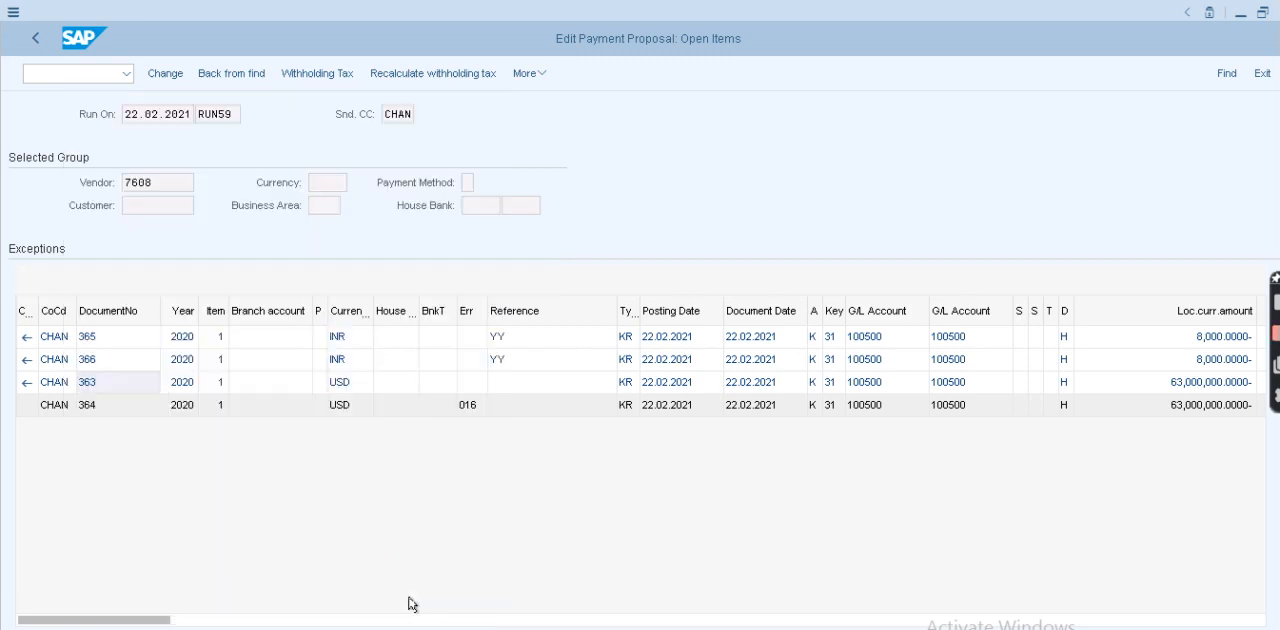
- Reallocate open item 364 to the existing USD payment through ICICI ICIC1 and save the edited proposal
double_click(155, 412)
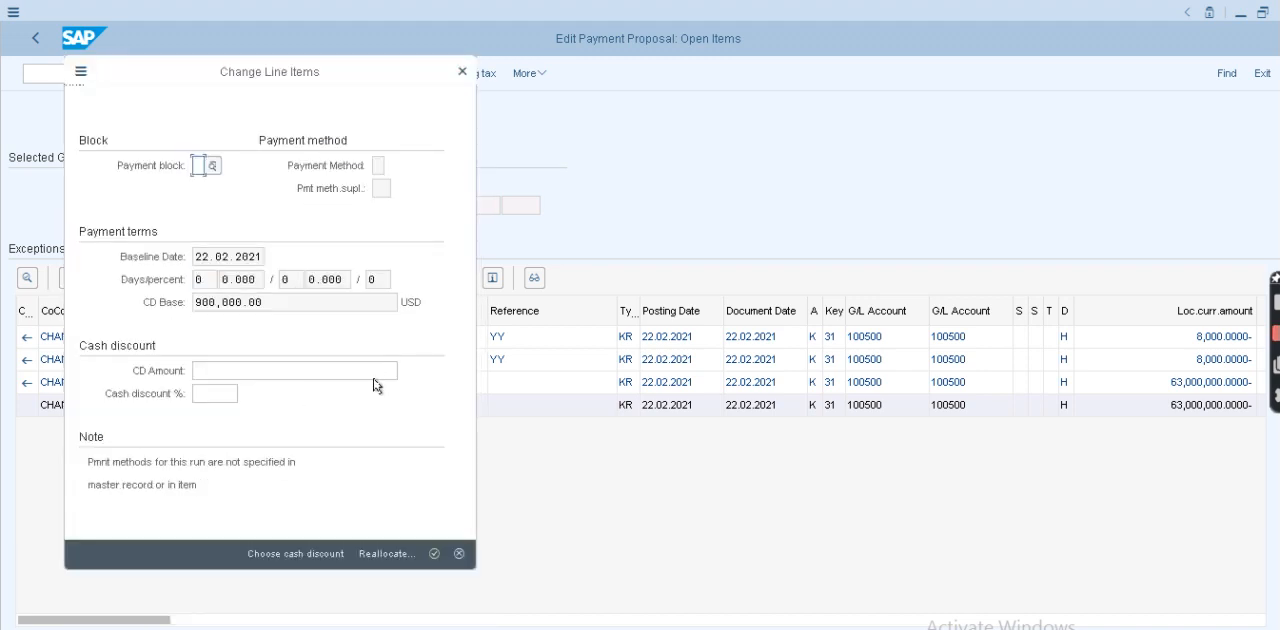
left_click(387, 556)
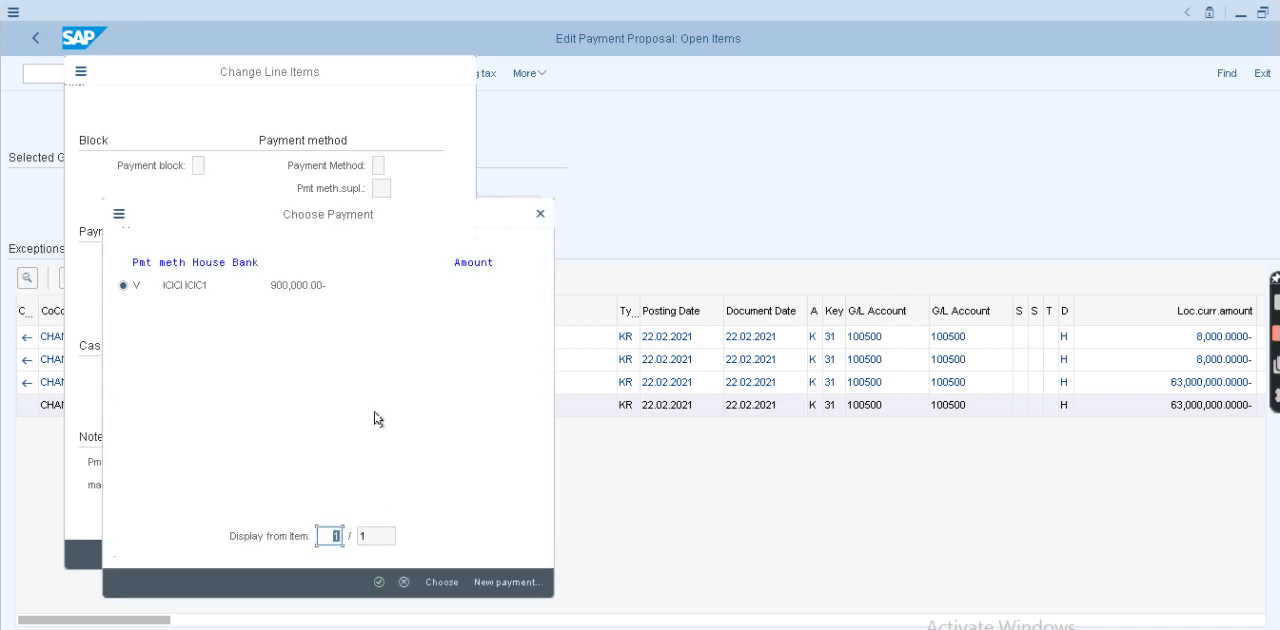
left_click(293, 280)
double_click(290, 284)
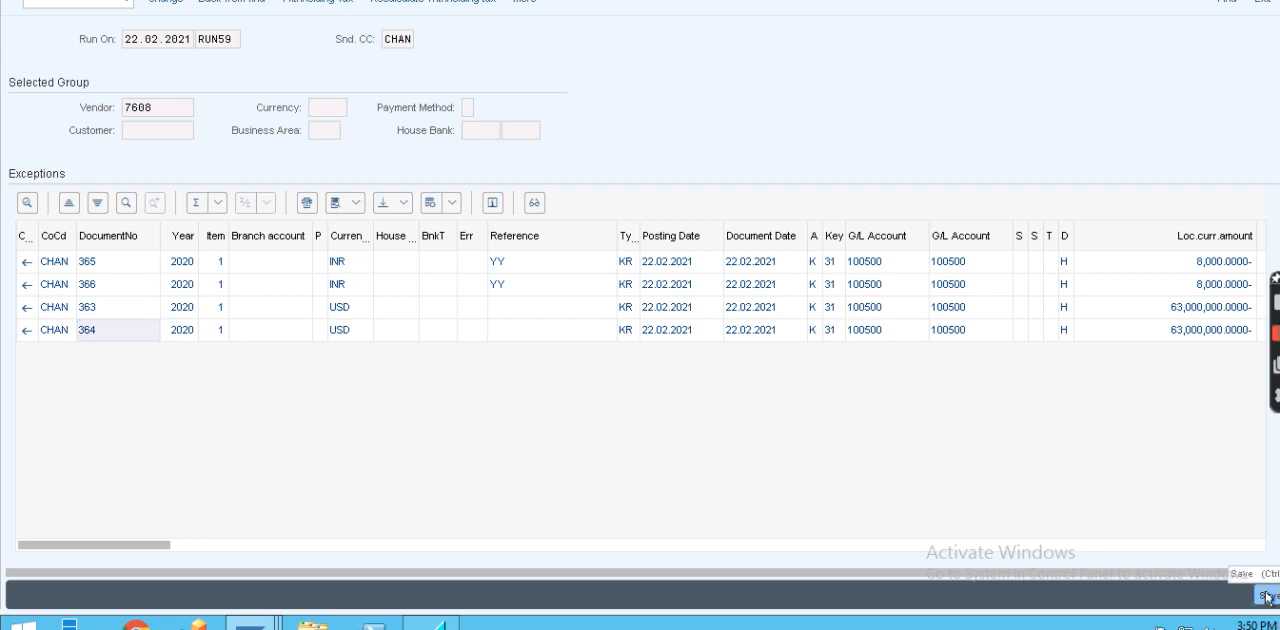
left_click(1266, 597)
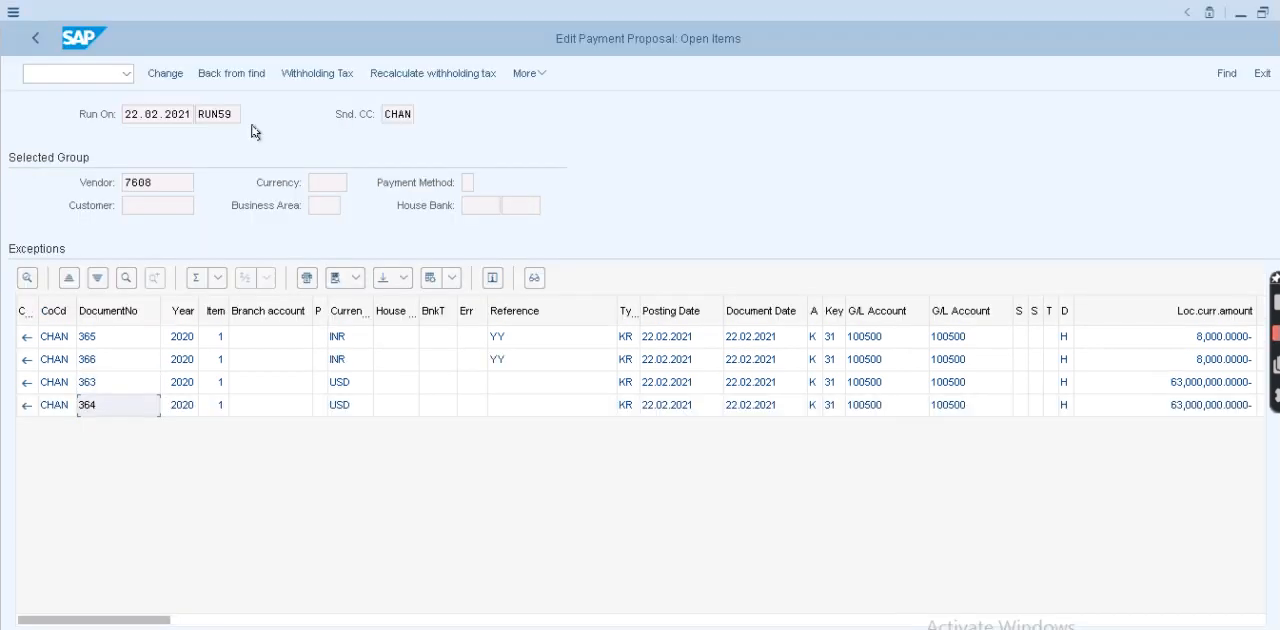
- Review the paid items of the USD and INR payments in the RUN59 proposal
left_click(31, 42)
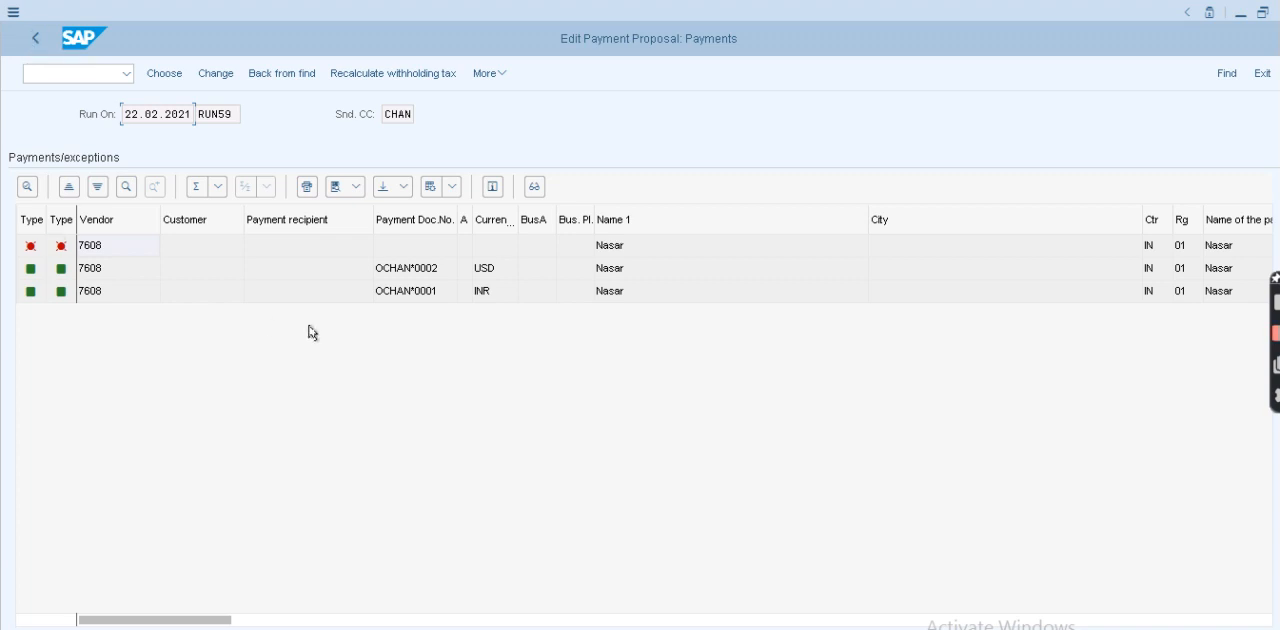
left_click(424, 275)
double_click(424, 275)
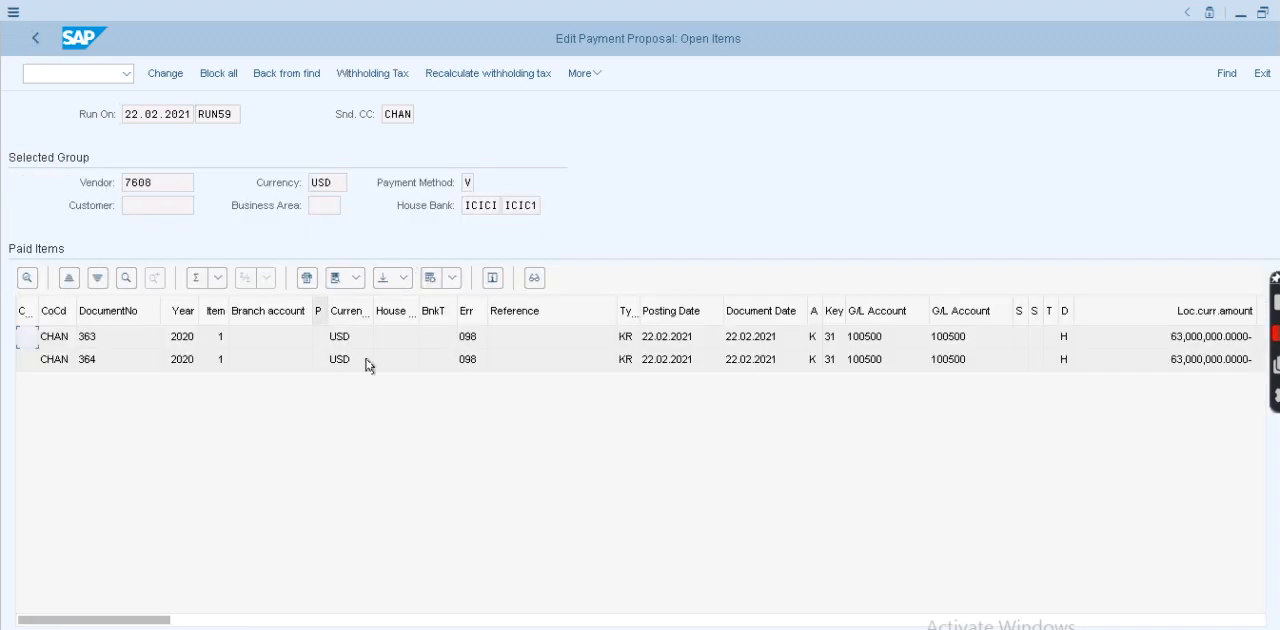
left_click(35, 38)
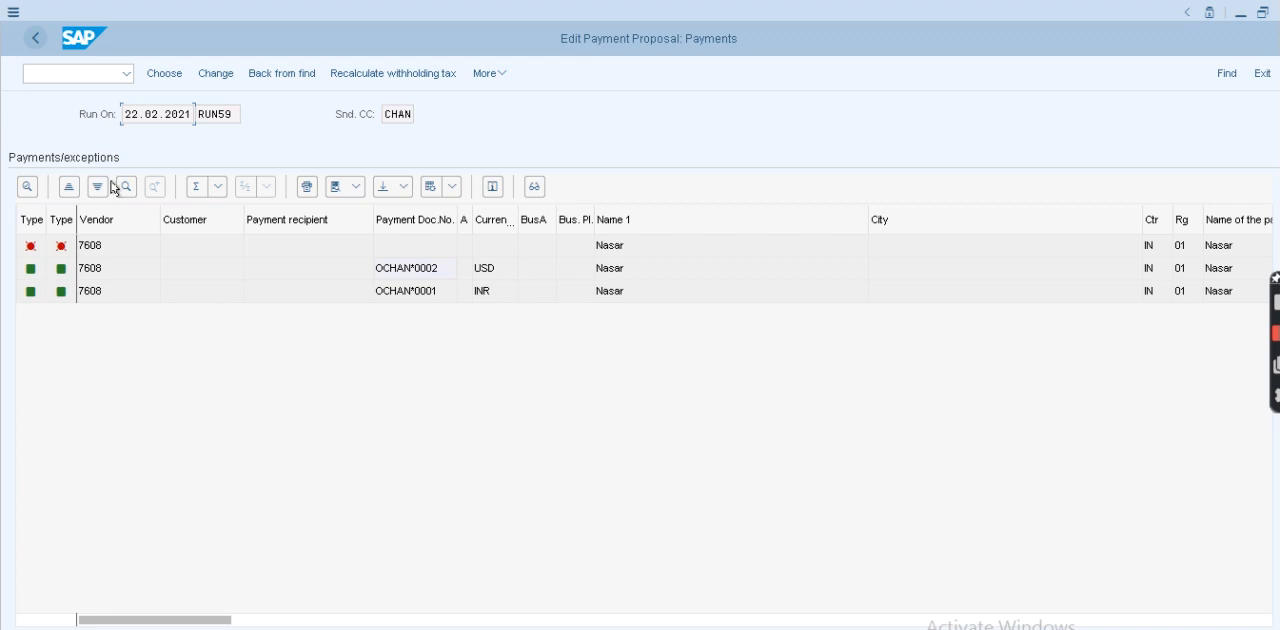
double_click(277, 291)
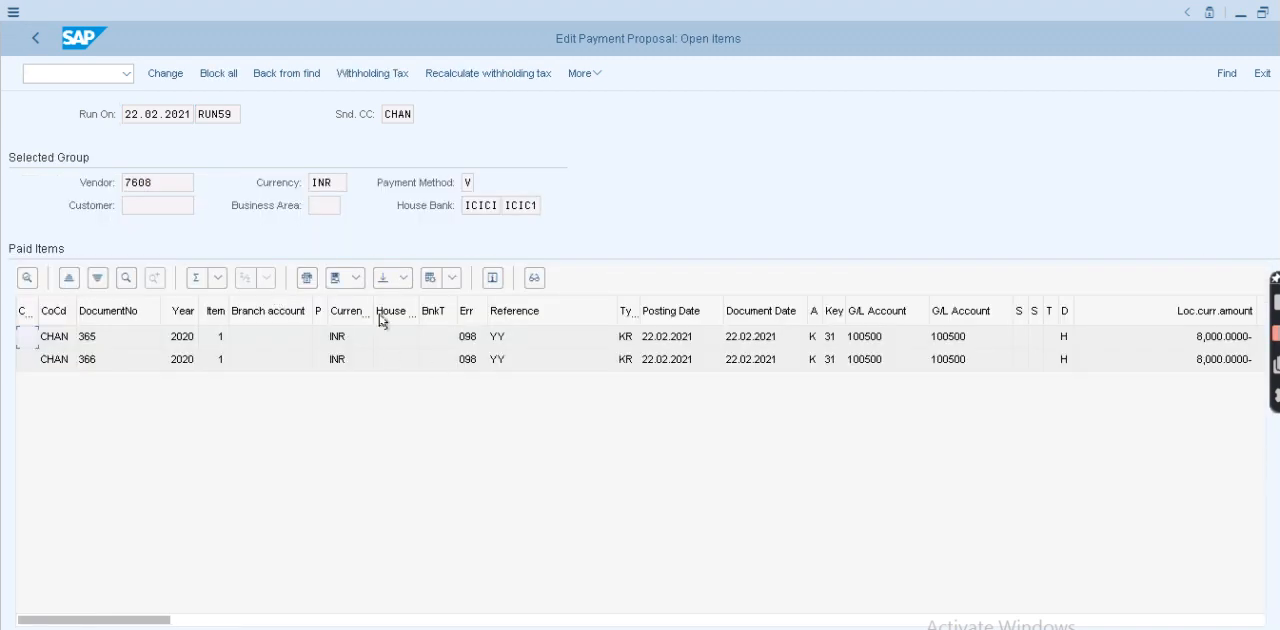
left_click(35, 39)
left_click(35, 40)
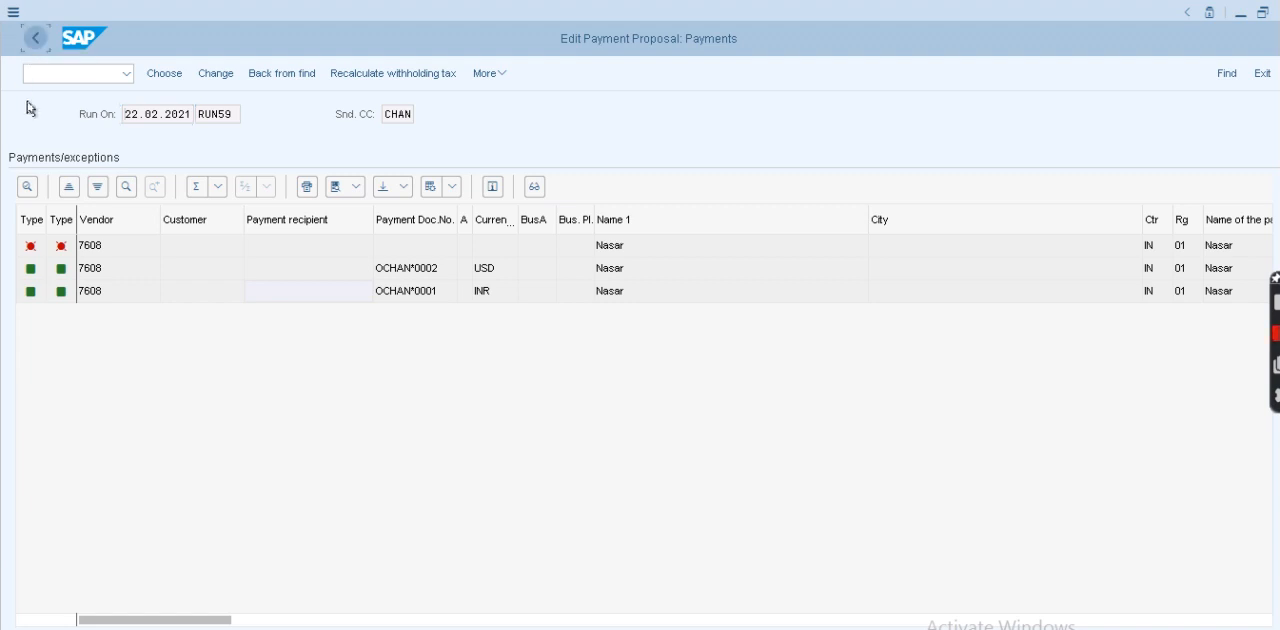
- Leave the proposal editing and reopen transaction F110 for the RUN59 payment run
left_click(33, 42)
left_click(33, 42)
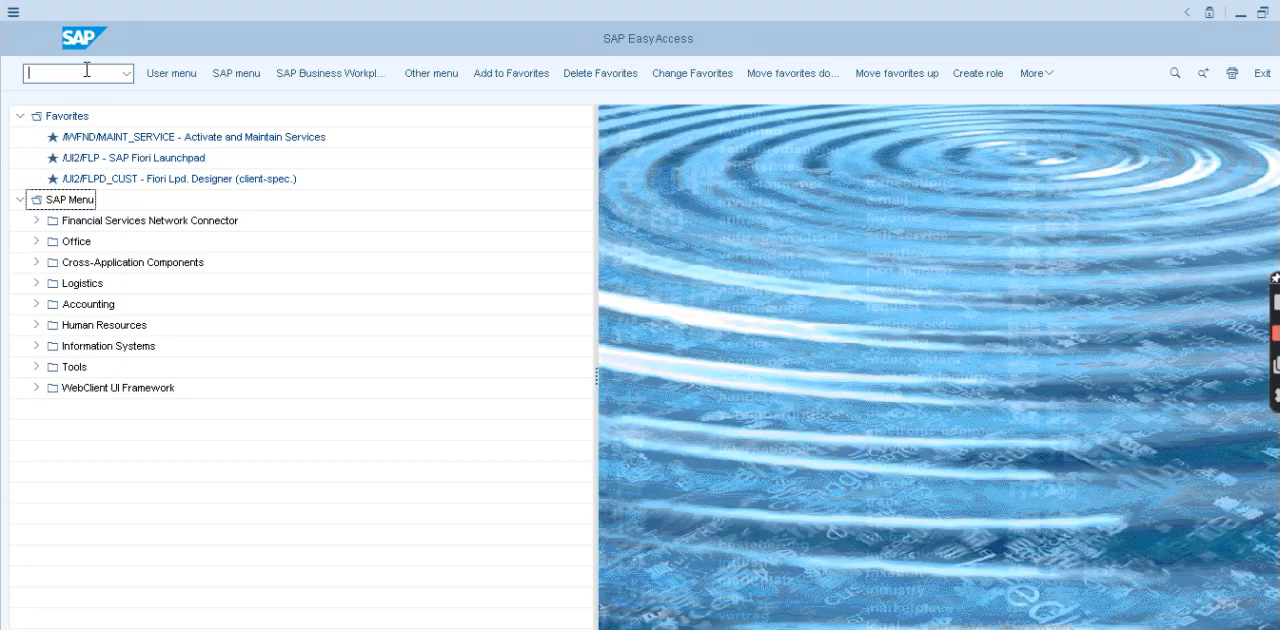
key("Return")
type("F110")
key("Return")
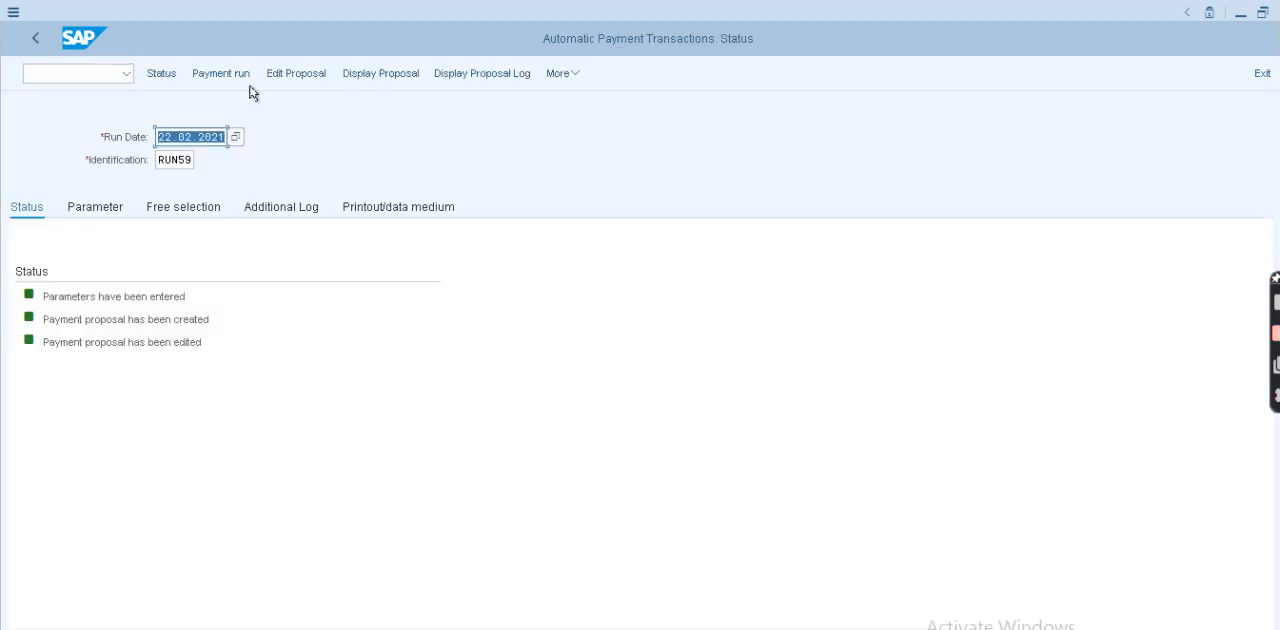
- Schedule the RUN59 payment run to start immediately and refresh its status
left_click(222, 73)
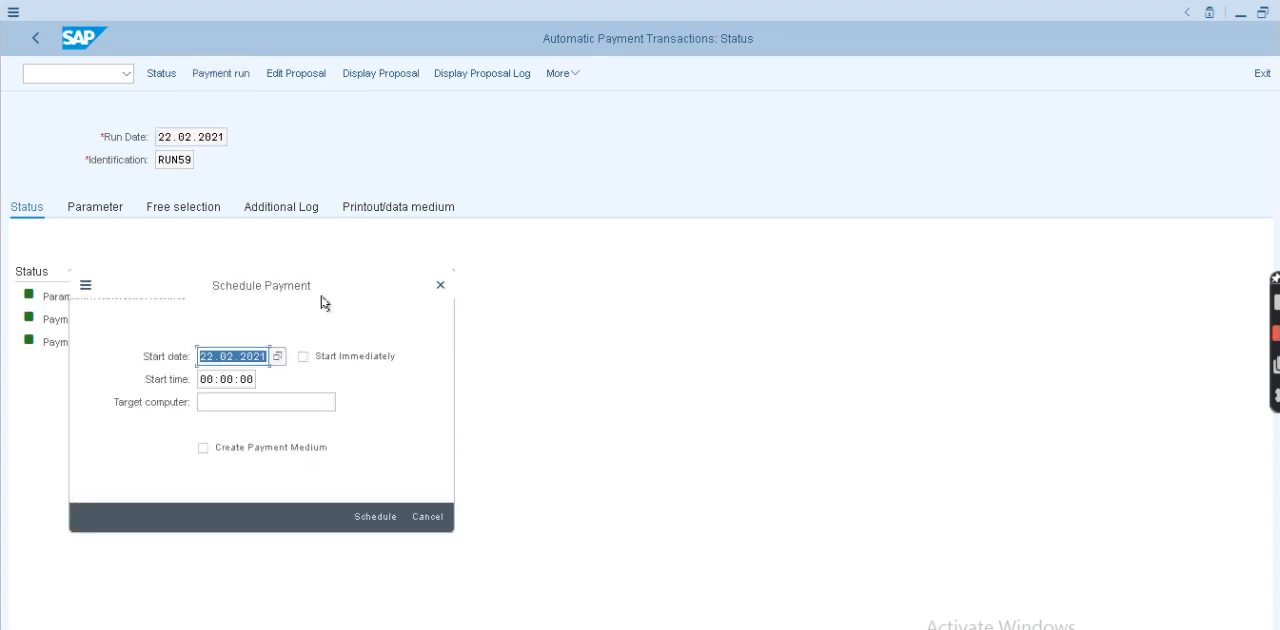
left_click(303, 357)
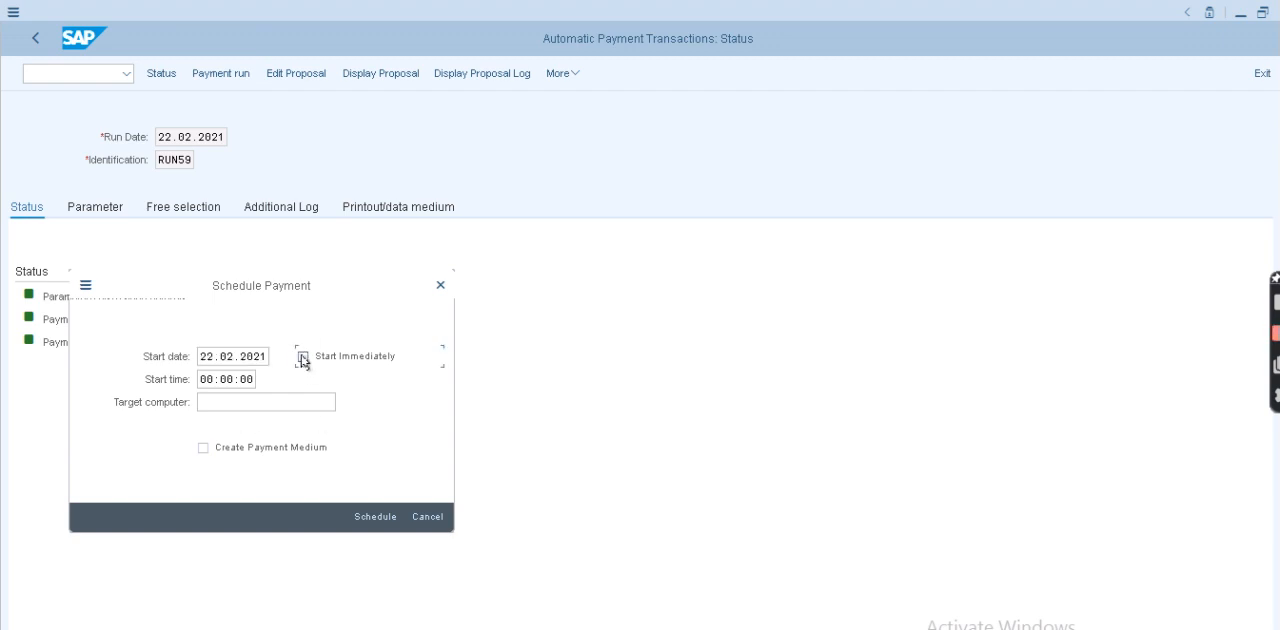
left_click(302, 357)
left_click(371, 516)
key("Return")
key("Return")
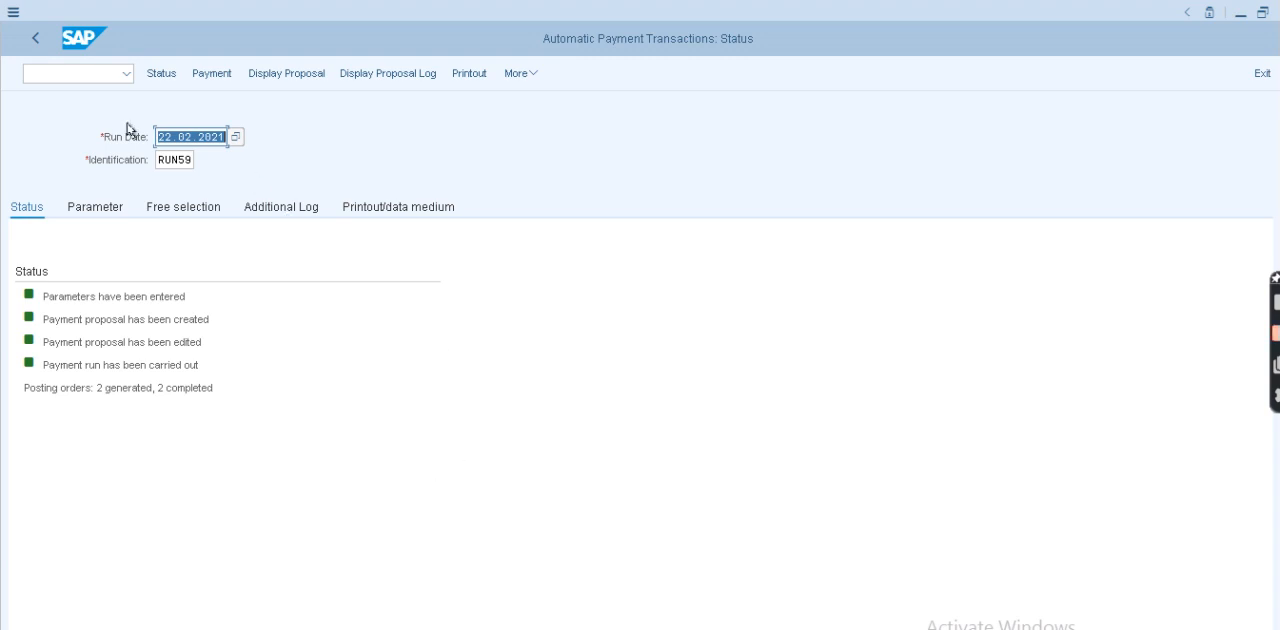
- Open the vendor line item display and list the vendor's open items in company code CHAN at key date 22.02.2021
left_click(94, 74)
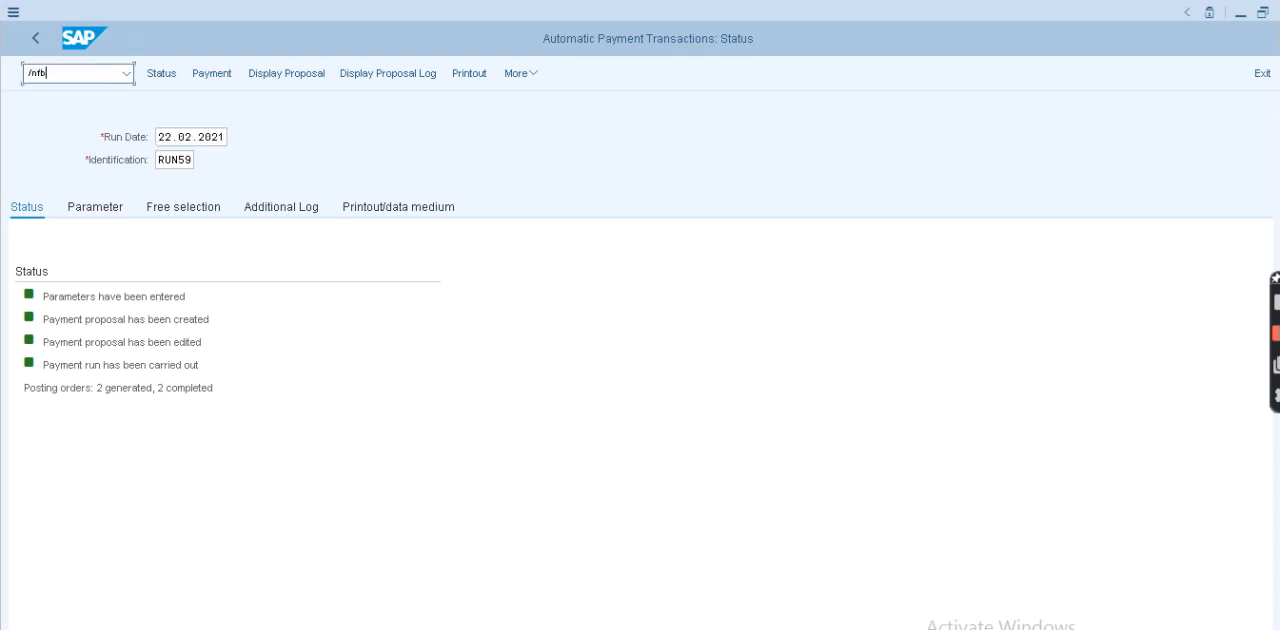
key("Return")
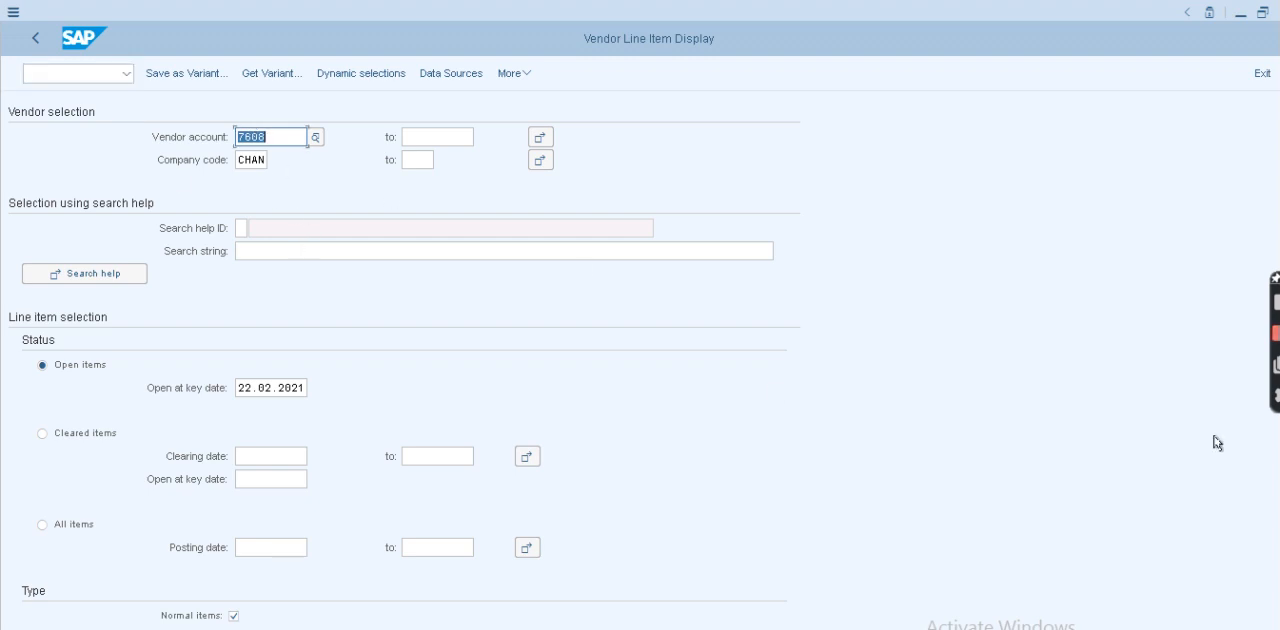
left_click(1262, 595)
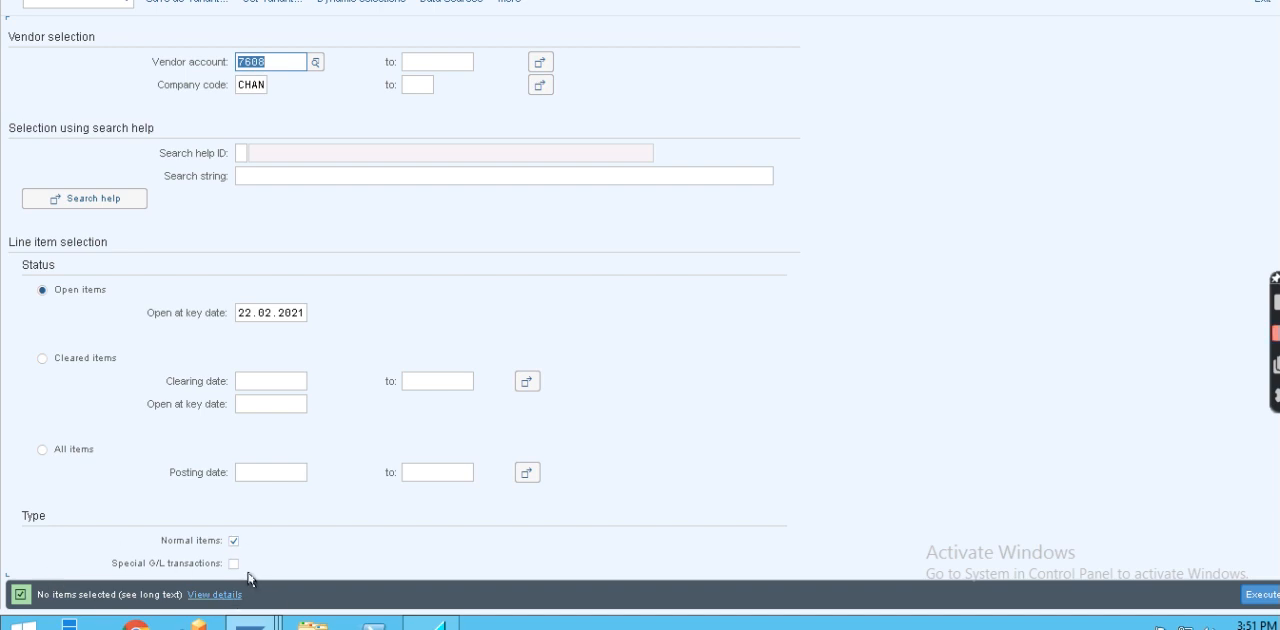
- List the vendor's cleared items with clearing date 22.02.2021
double_click(301, 316)
key("ctrl+c")
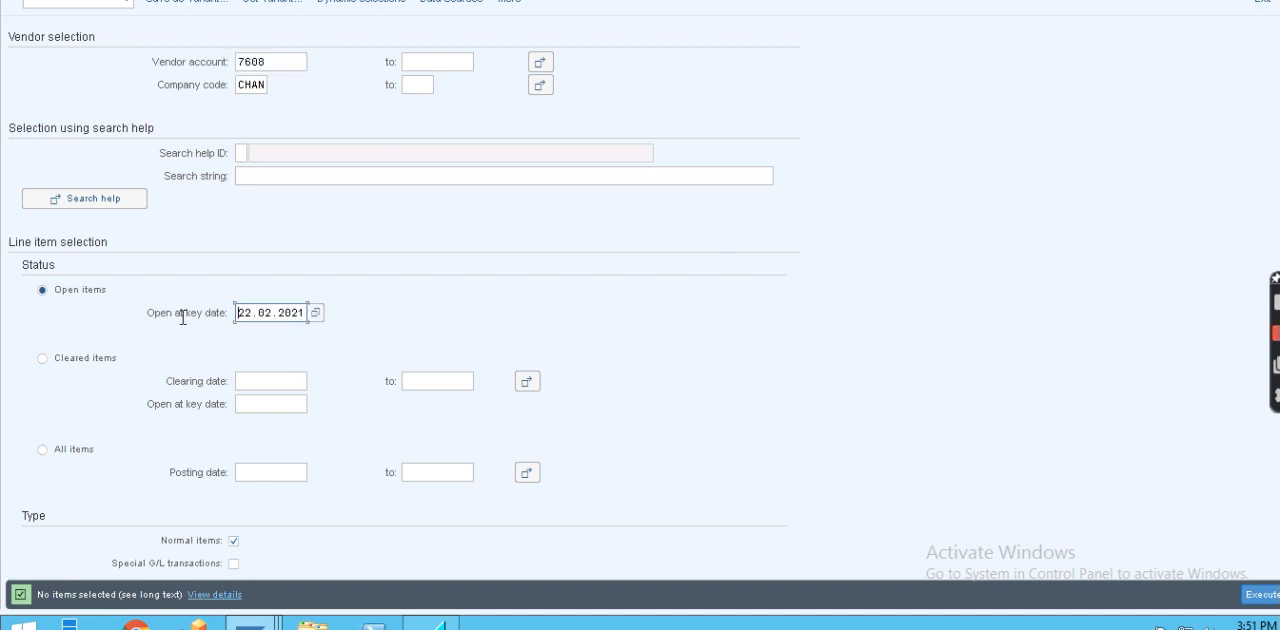
left_click(265, 379)
key("ctrl+v")
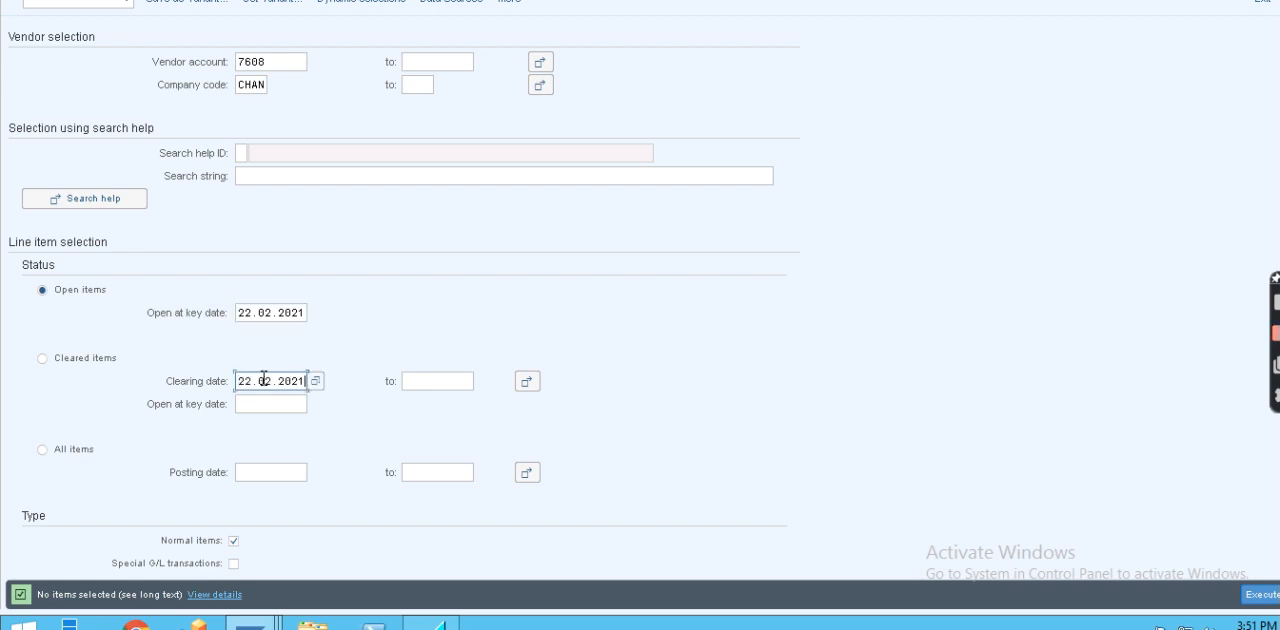
left_click(42, 359)
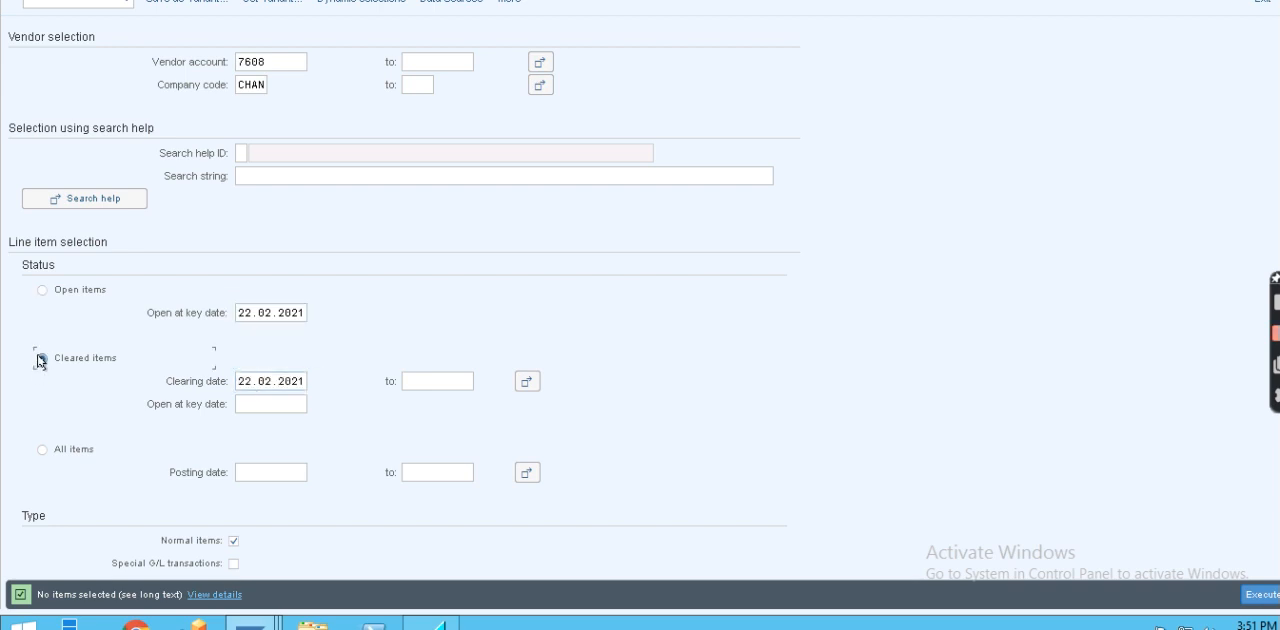
left_click(1260, 598)
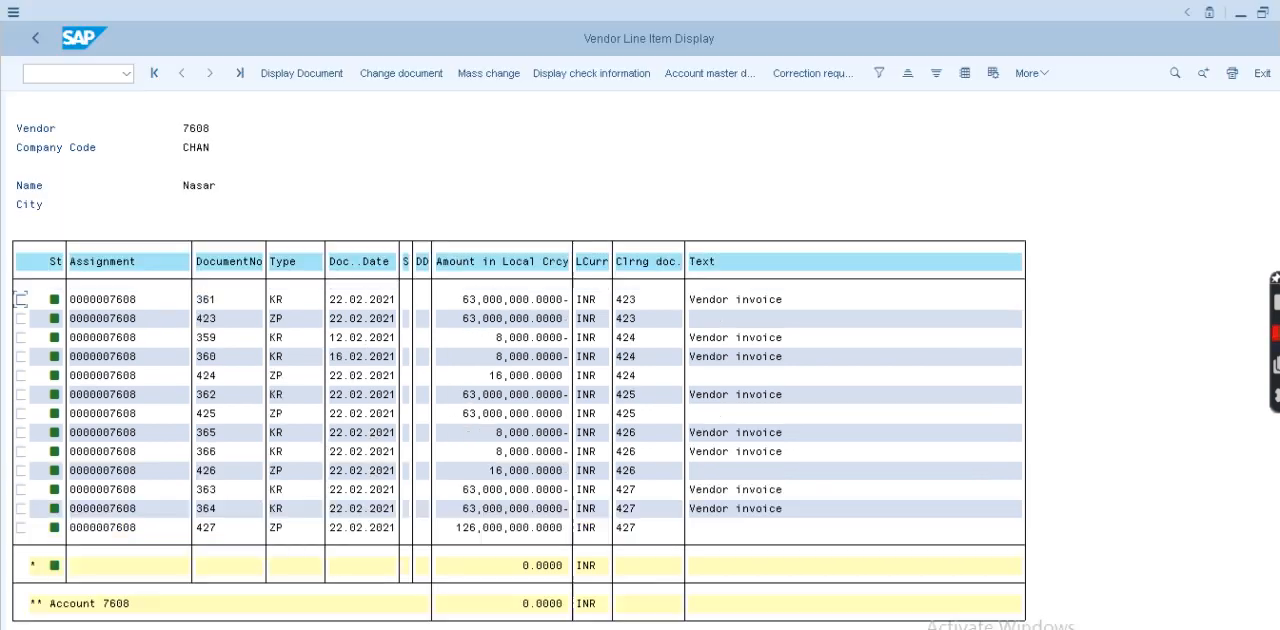
- Return to the selection and check the vendor's open items at key date 22.02.2021 again
left_click(36, 38)
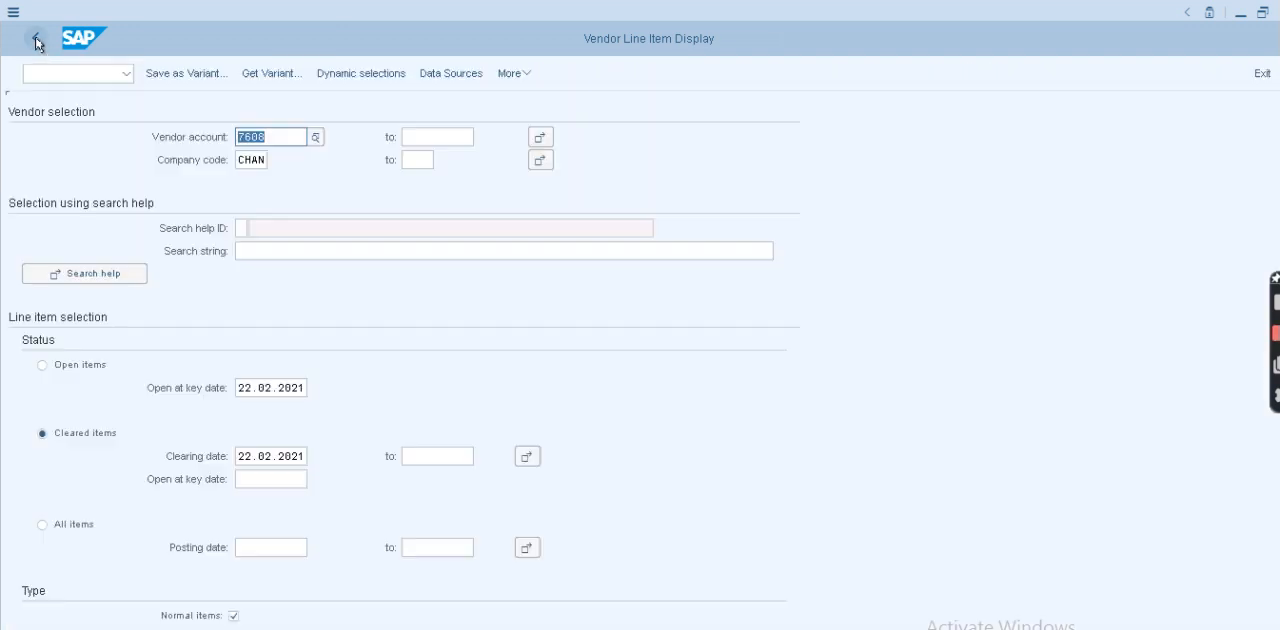
left_click(41, 368)
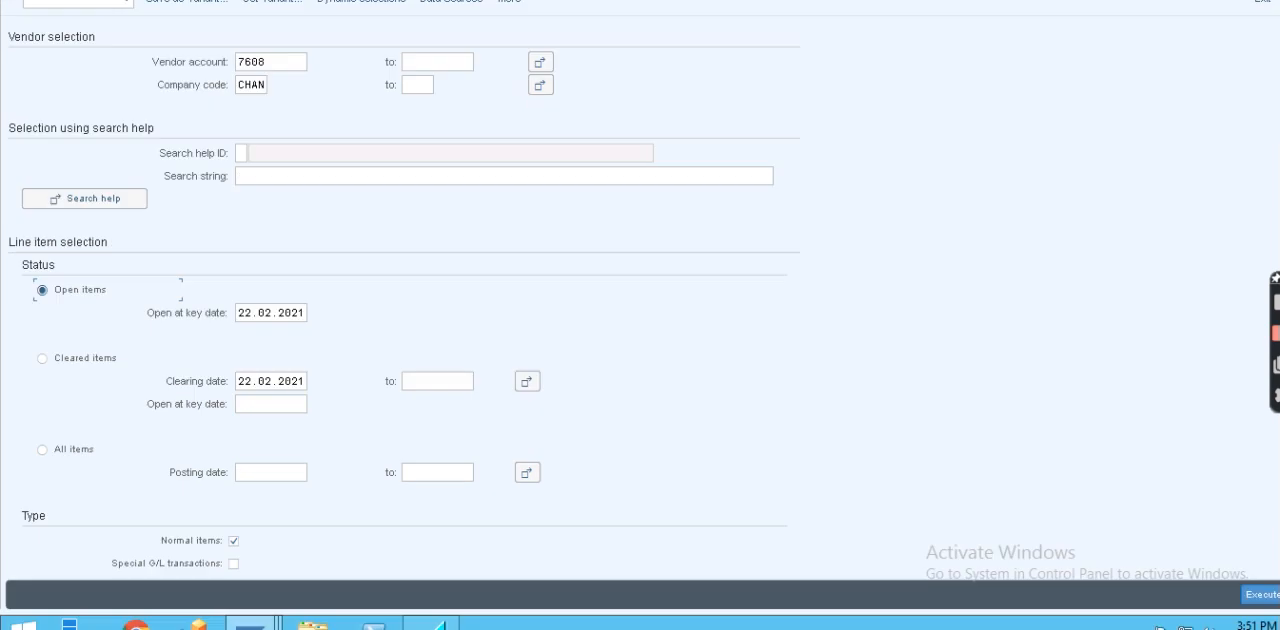
left_click(1257, 595)
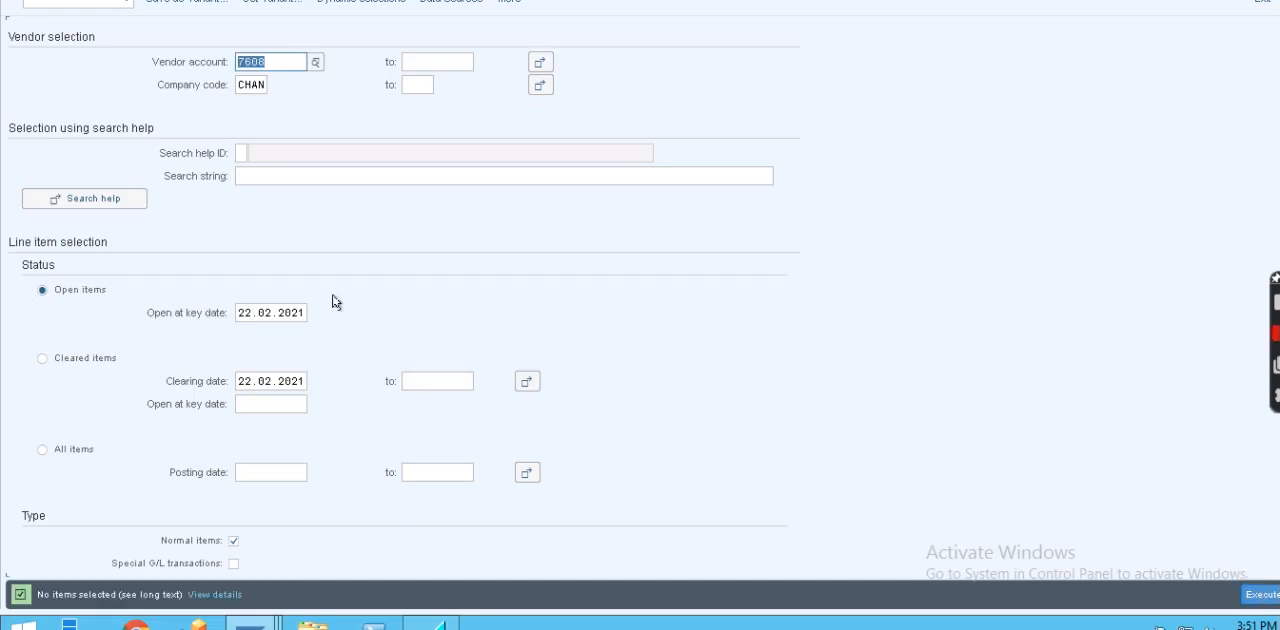